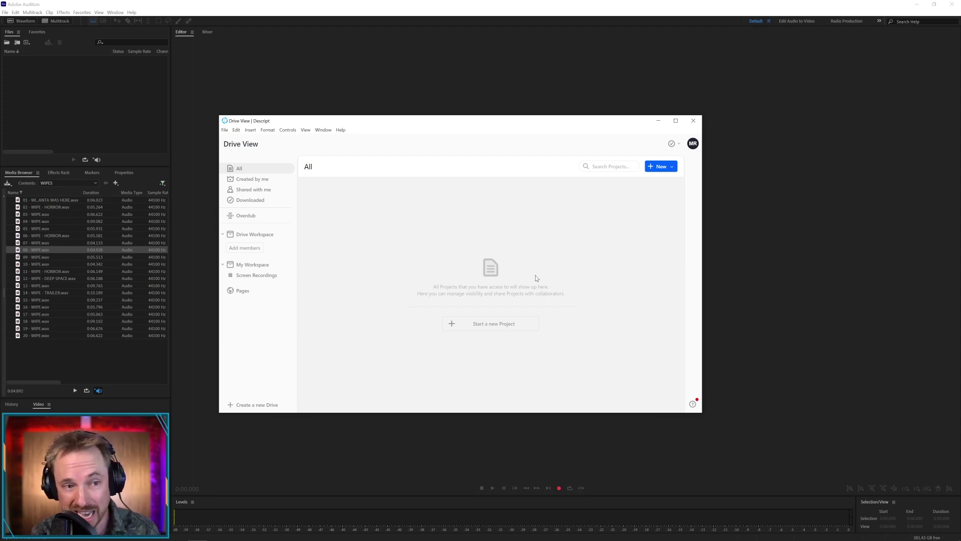
Step: Create a new empty Descript project named 'Noise Removal'
left_click(487, 324)
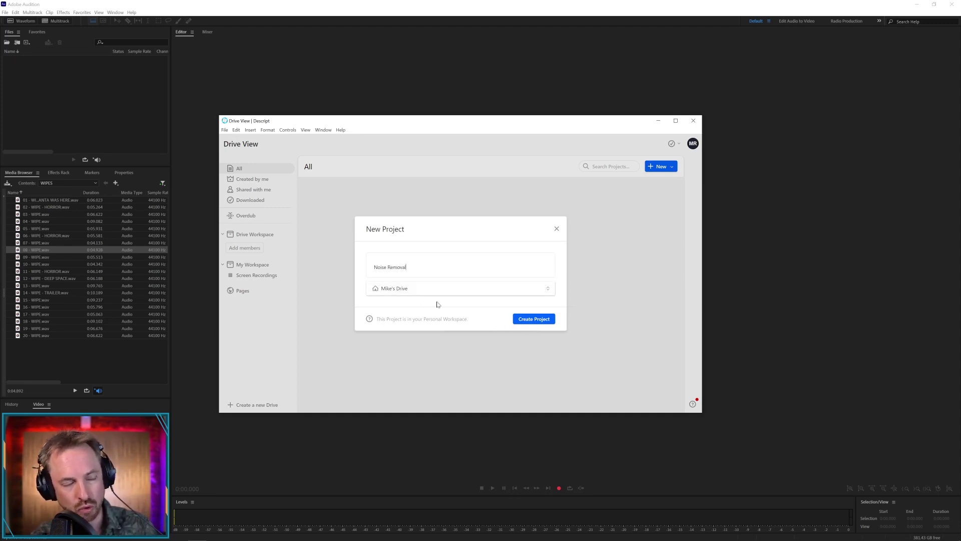
left_click(531, 324)
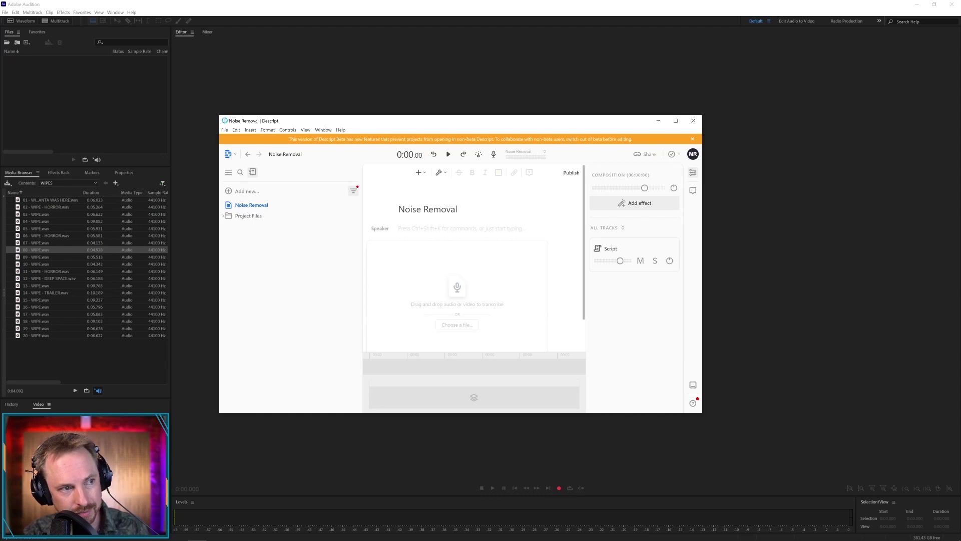
Step: Import Clipped.mp3, Expo Floor.mp3 and Echo.mp4 from Downloads as voice files
left_click(424, 176)
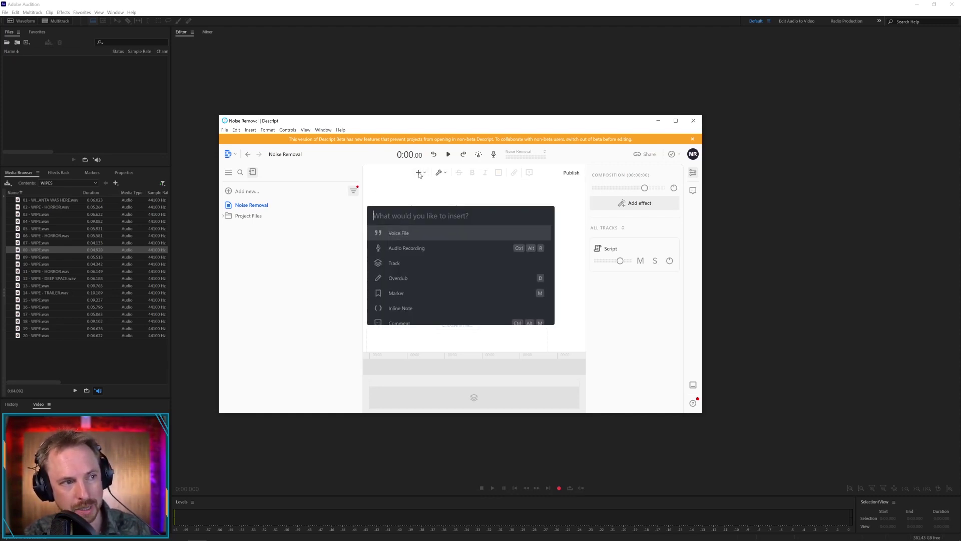
left_click(401, 232)
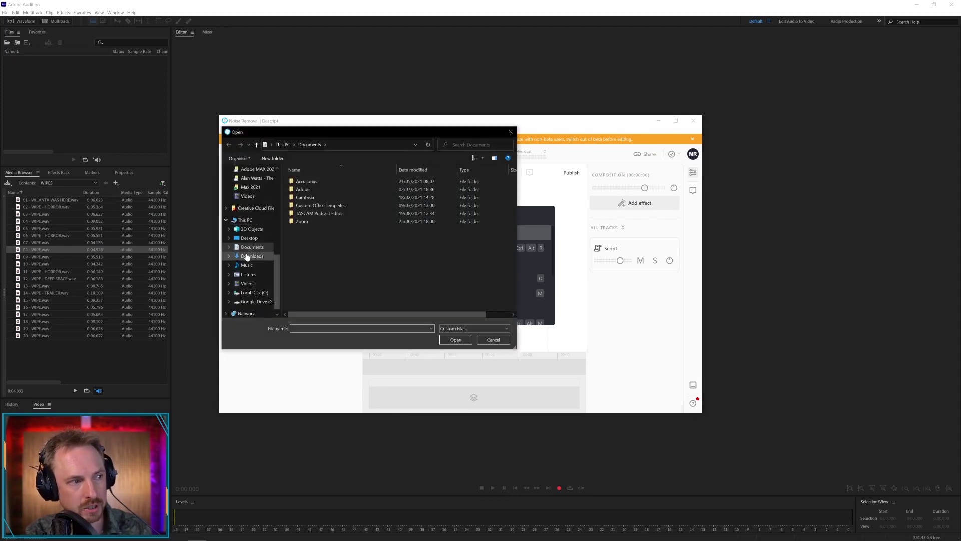
left_click(252, 256)
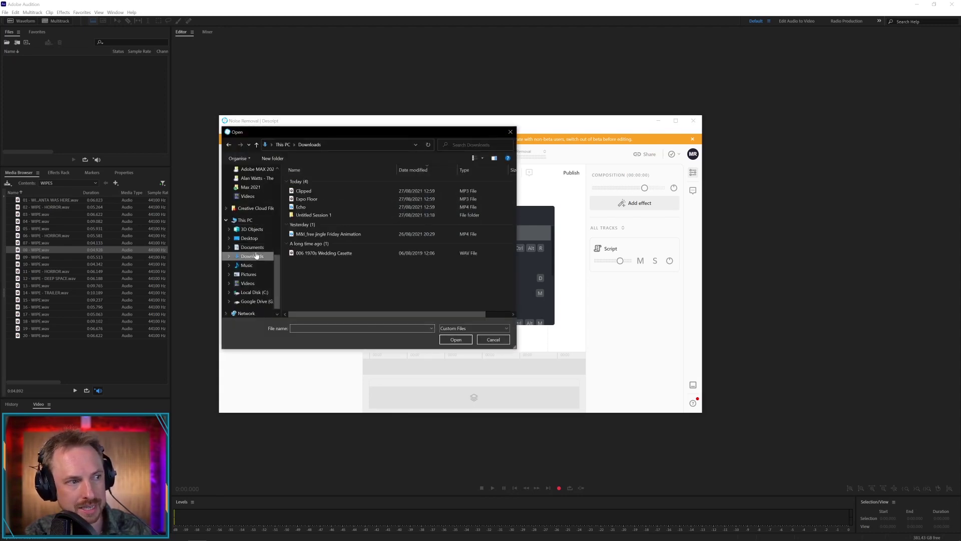
double_click(308, 193)
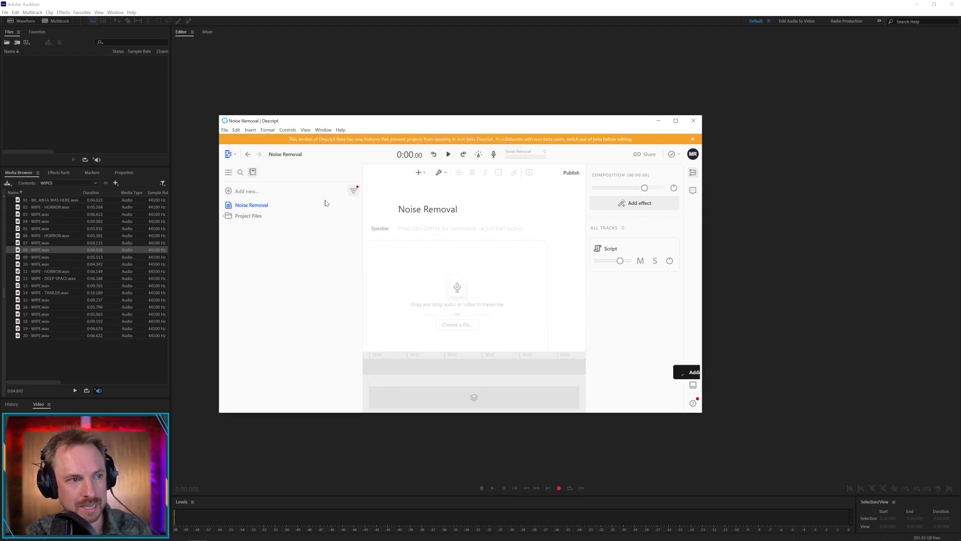
left_click(419, 173)
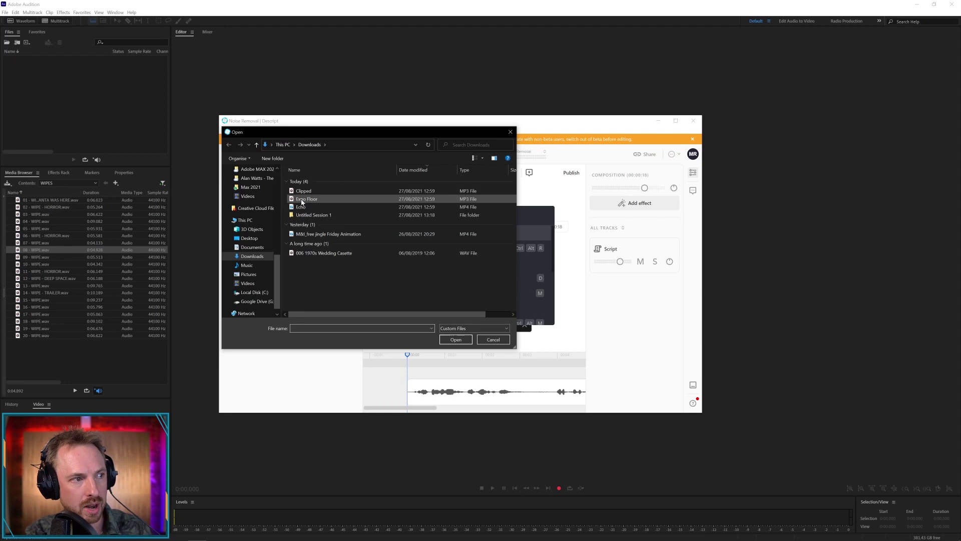
double_click(303, 199)
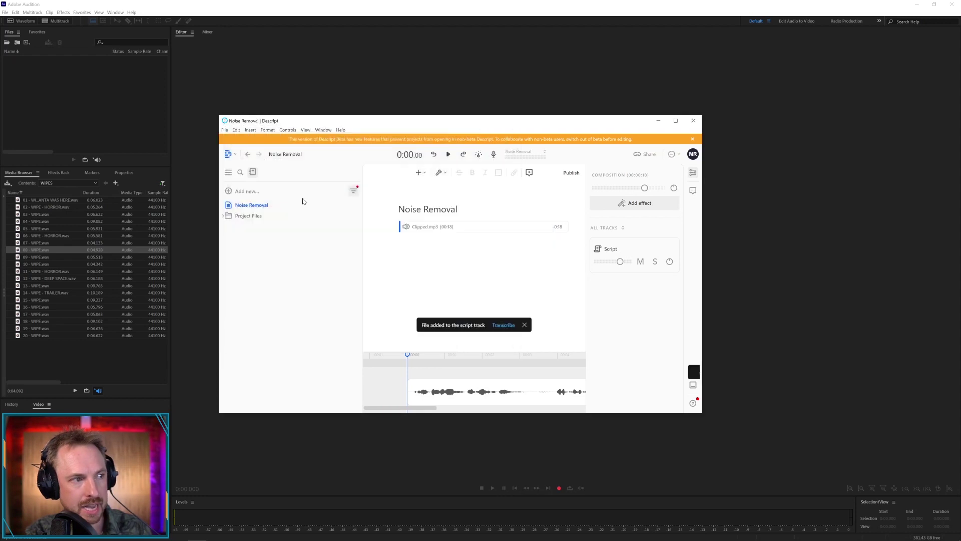
left_click(425, 174)
left_click(400, 231)
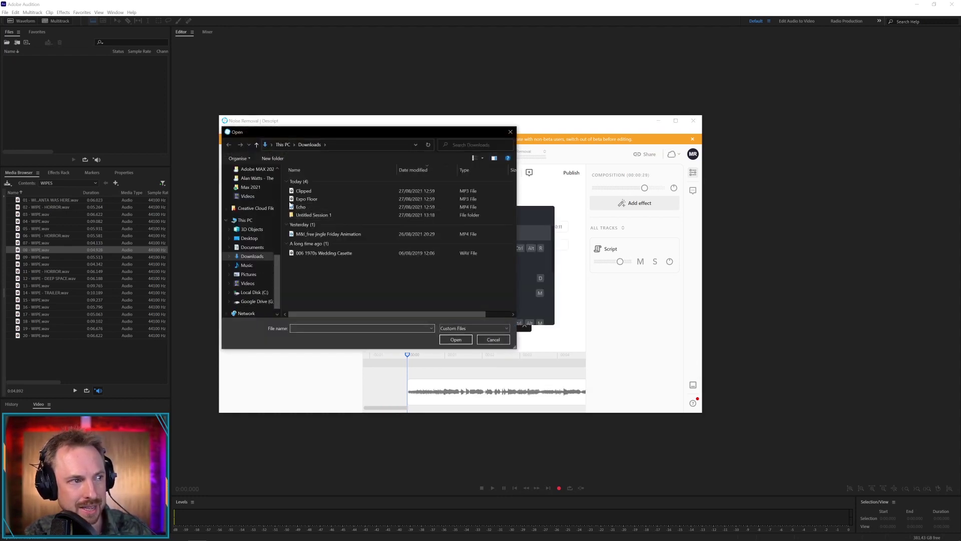
double_click(290, 206)
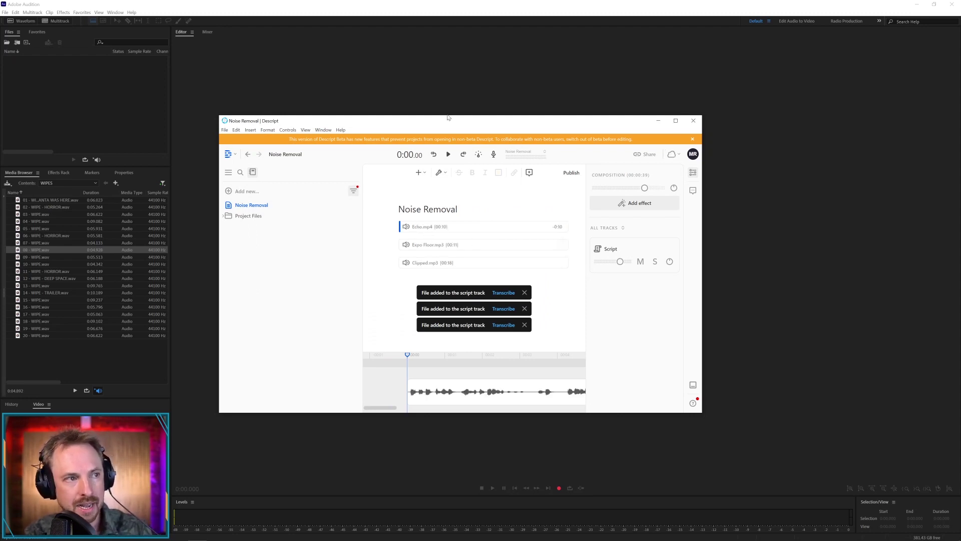
Step: Maximize the Descript window and dismiss the three file-added notifications
left_click_drag(444, 118, 431, 2)
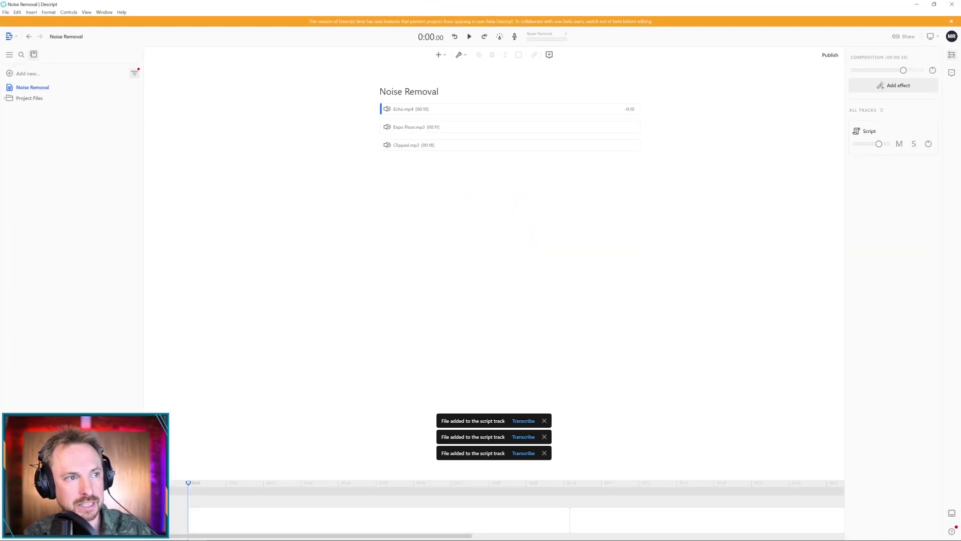
left_click(544, 421)
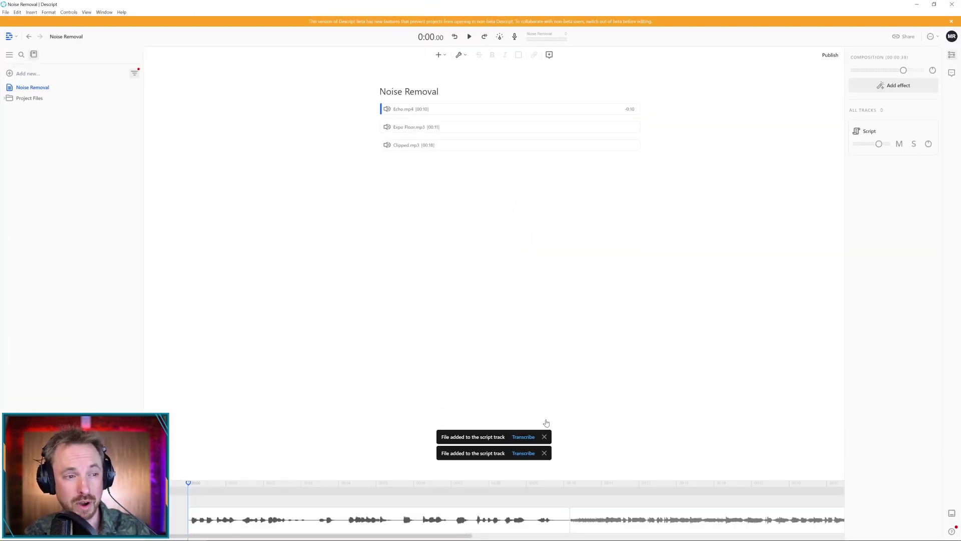
left_click(544, 437)
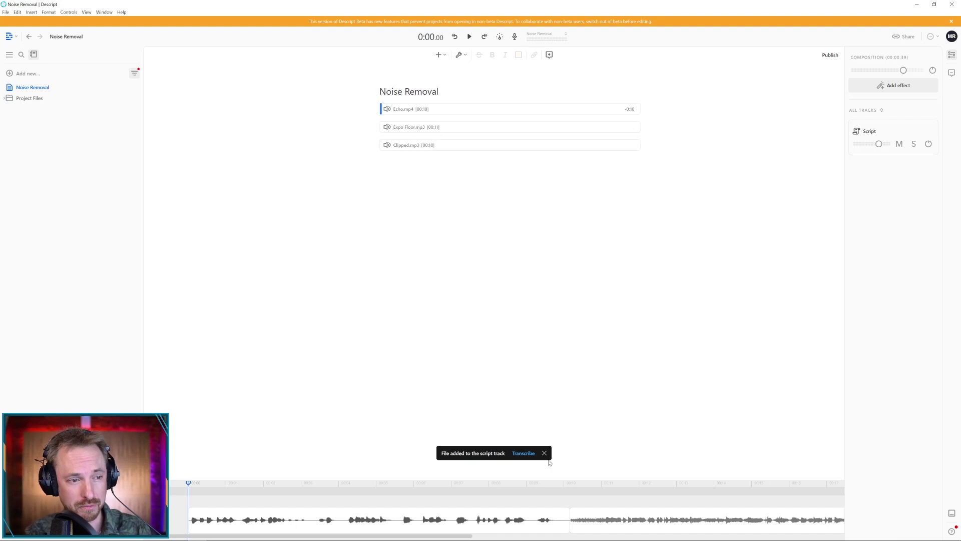
left_click(545, 453)
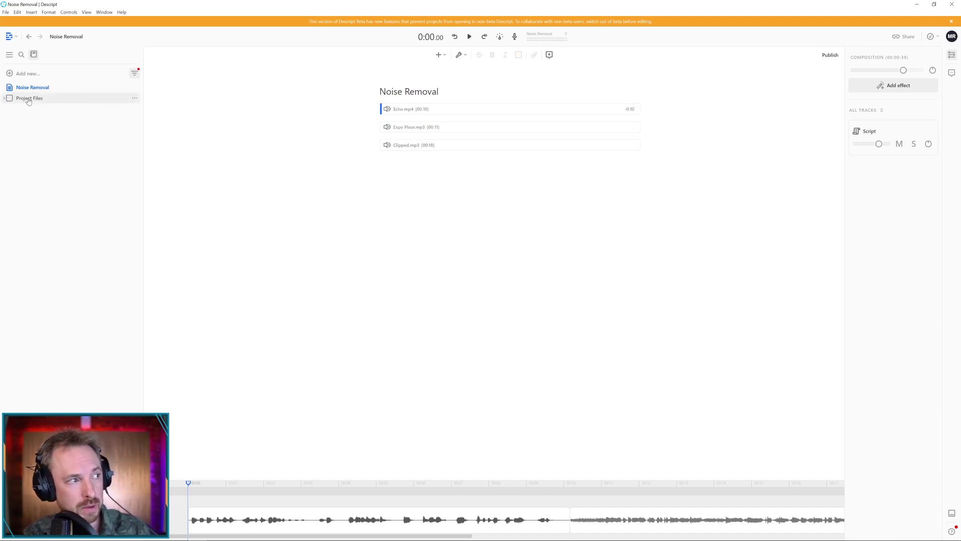
Step: Enable Studio Sound on Echo.mp4 and Expo Floor.mp3, switching it back off on Clipped.mp3
left_click(6, 100)
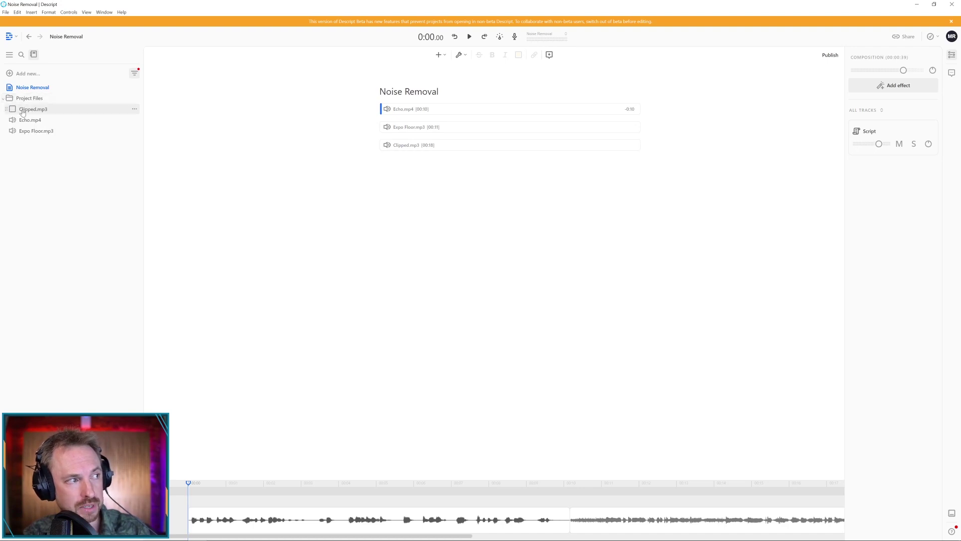
left_click(24, 112)
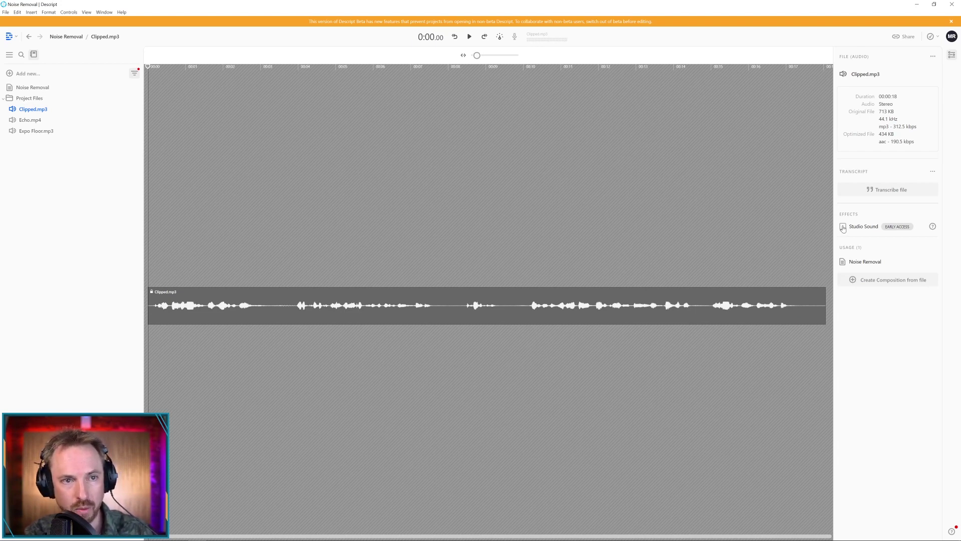
left_click(844, 226)
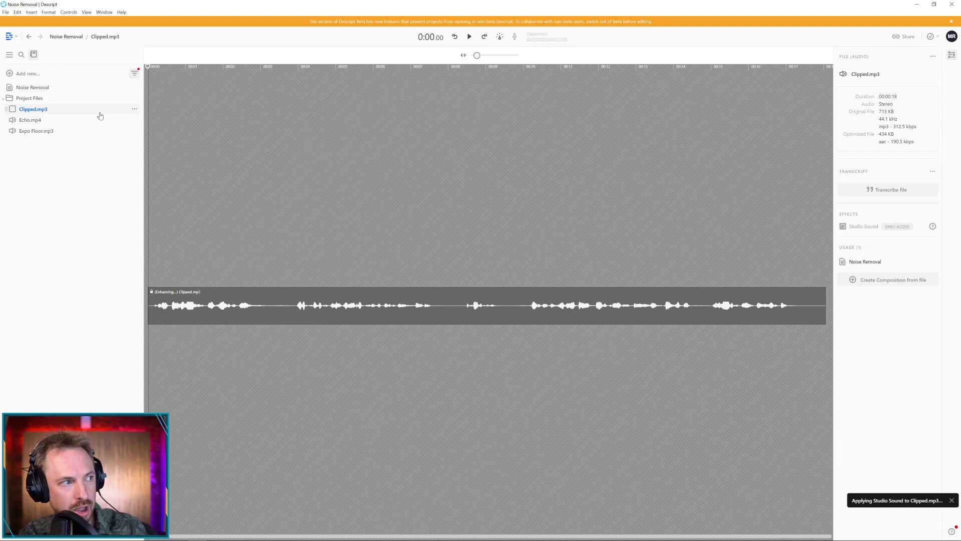
left_click(30, 120)
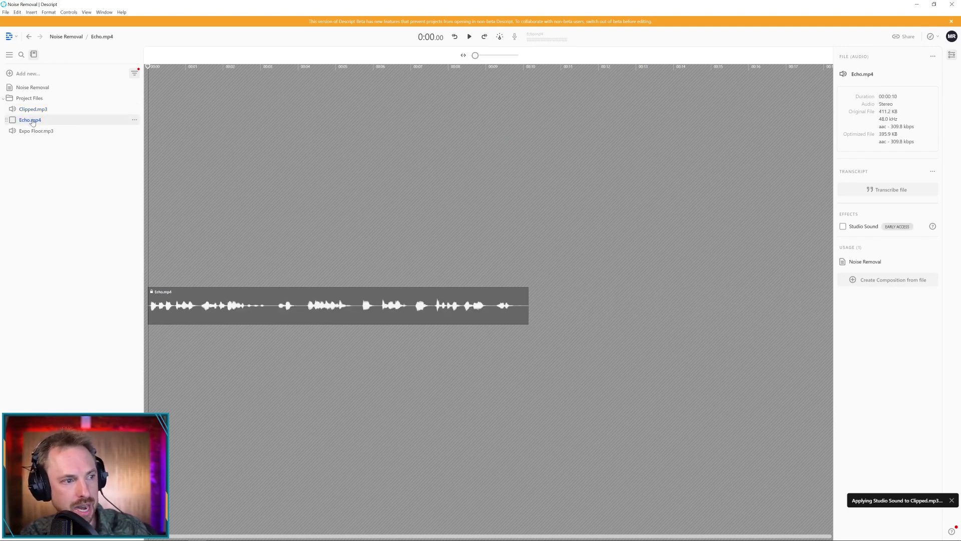
left_click(843, 227)
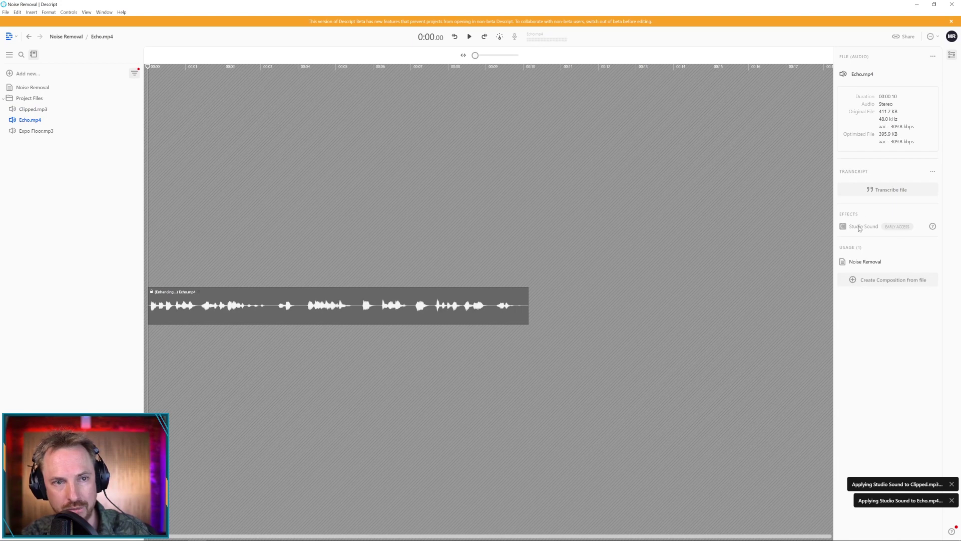
left_click(27, 131)
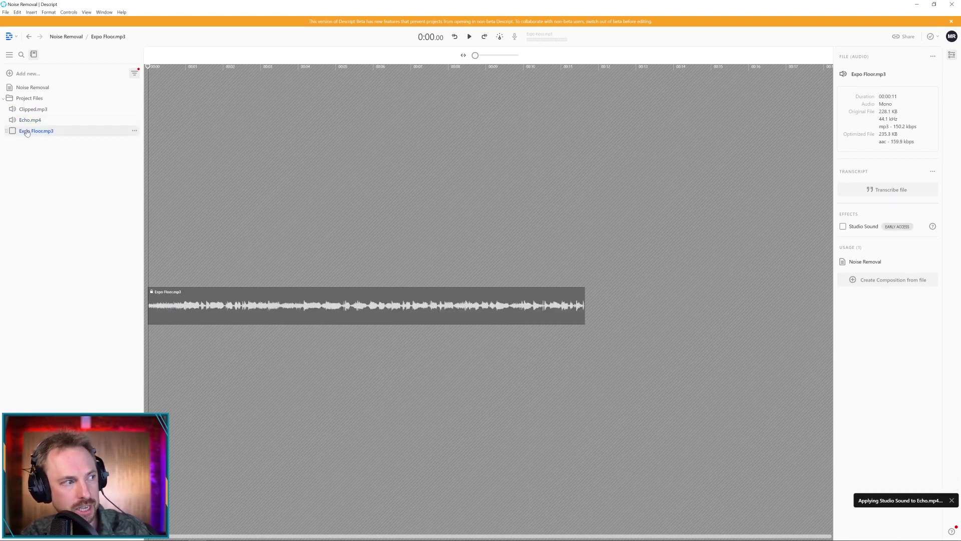
left_click(843, 227)
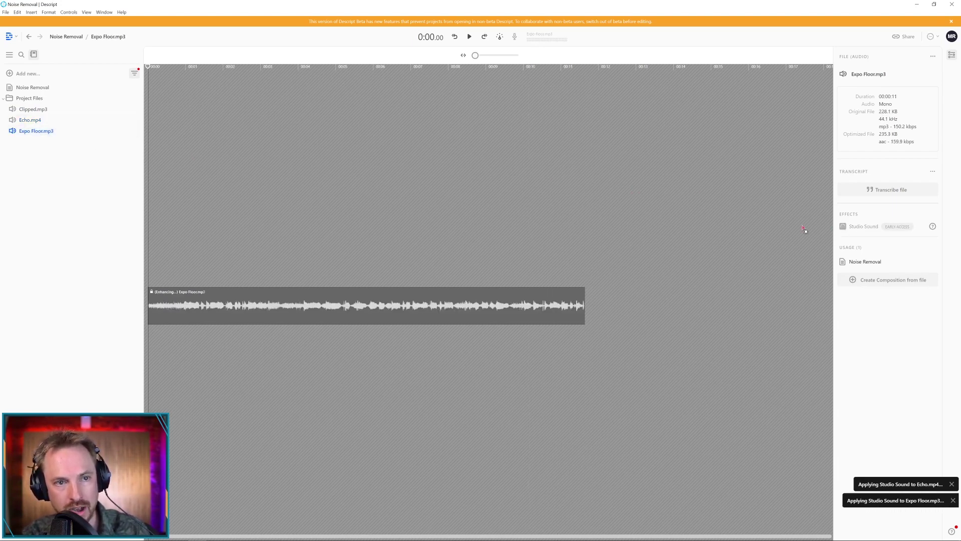
left_click(28, 110)
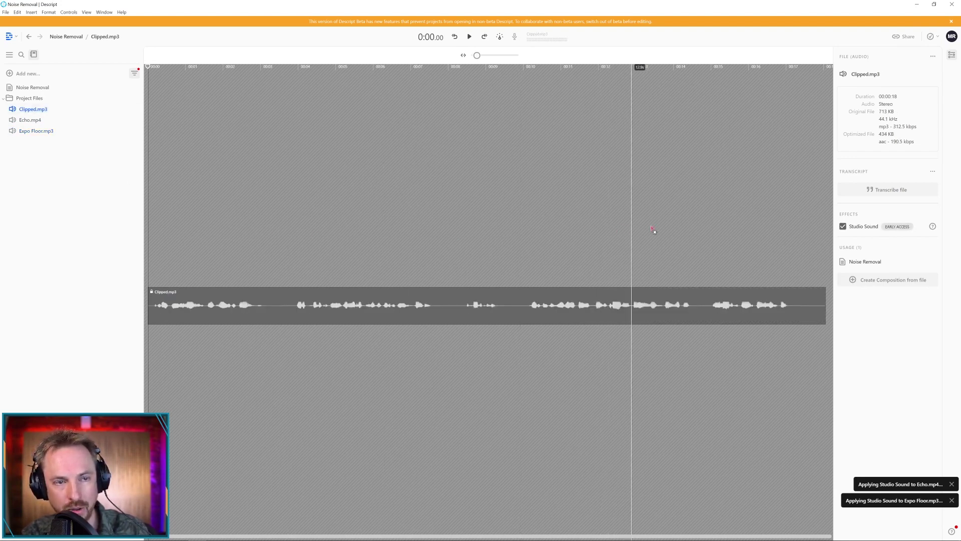
left_click(844, 227)
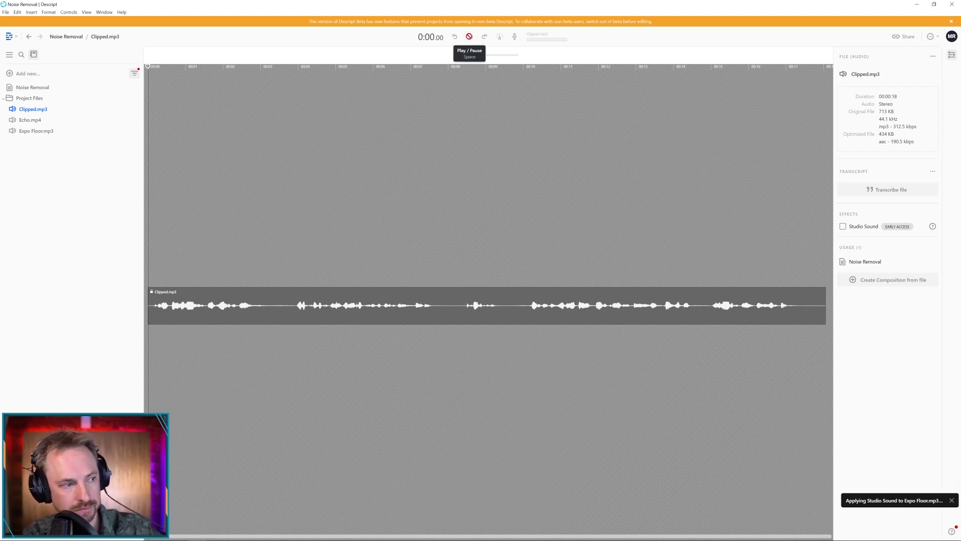
Step: Play back Clipped.mp3, replaying it from about 0:10 and from the beginning
left_click(469, 36)
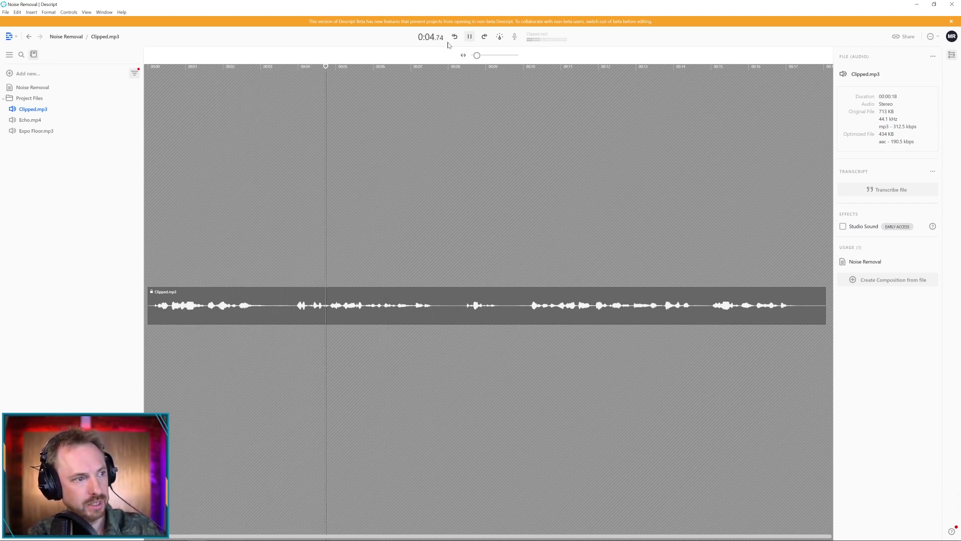
left_click(469, 37)
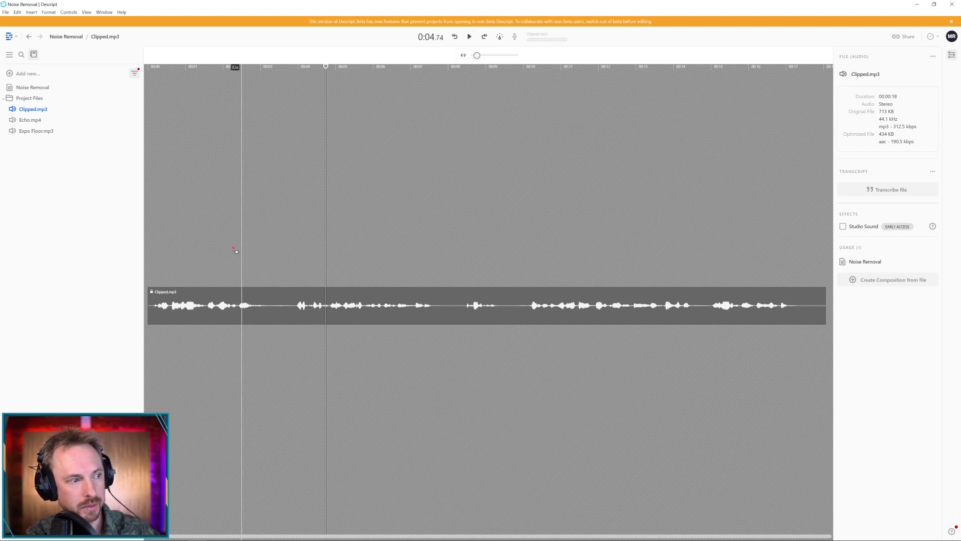
left_click(536, 76)
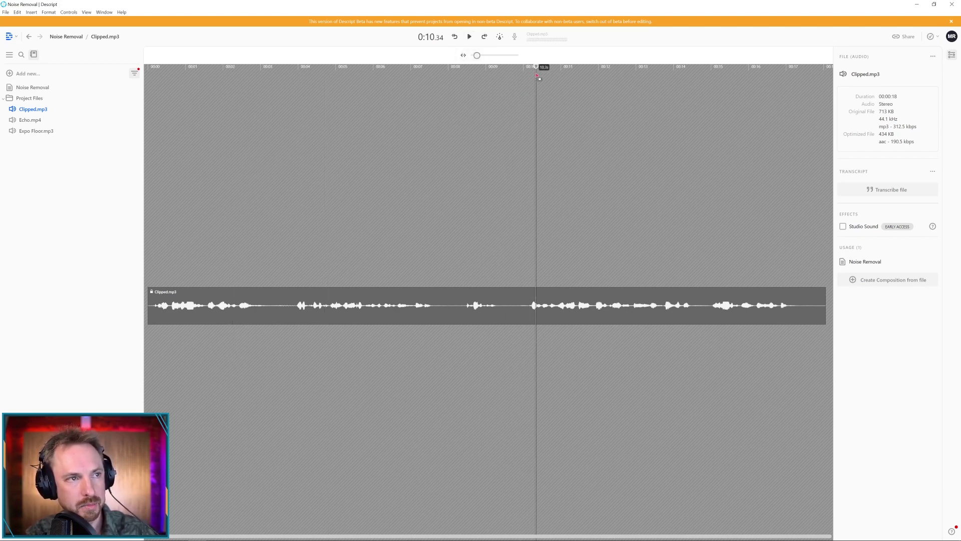
key("space")
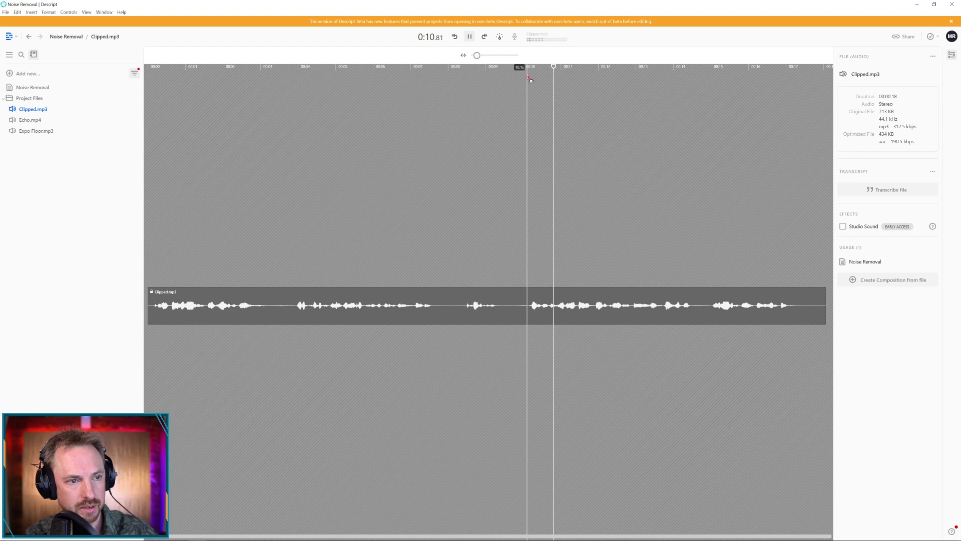
left_click(531, 83)
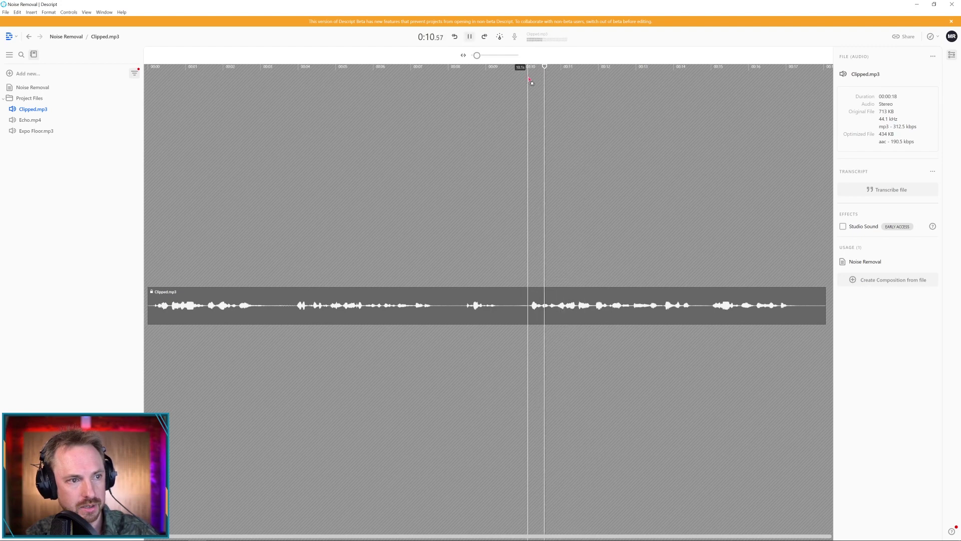
key("space")
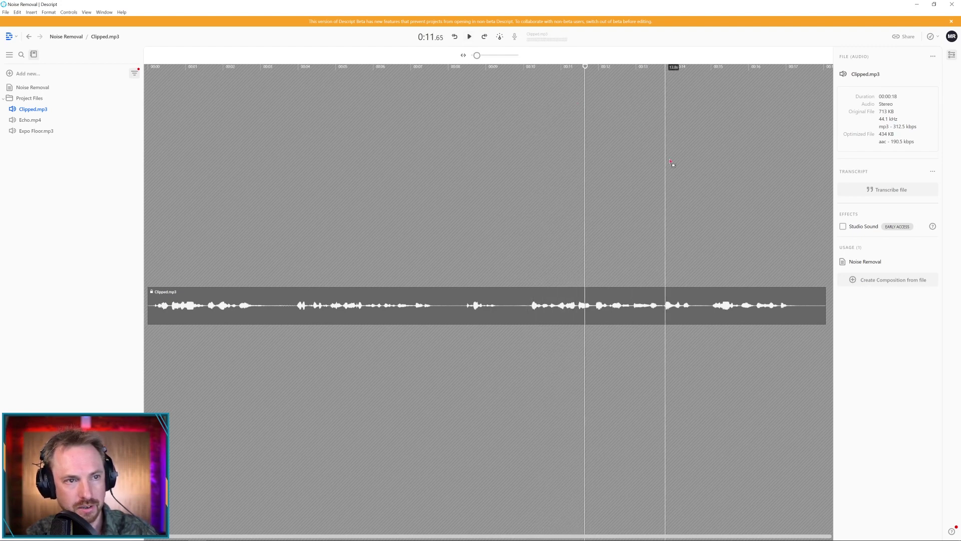
key("Home")
key("space")
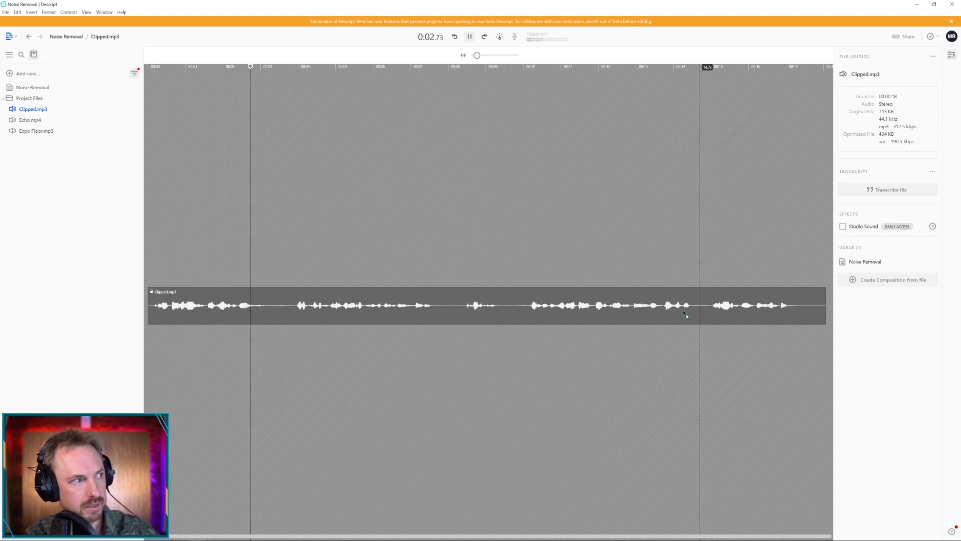
key("space")
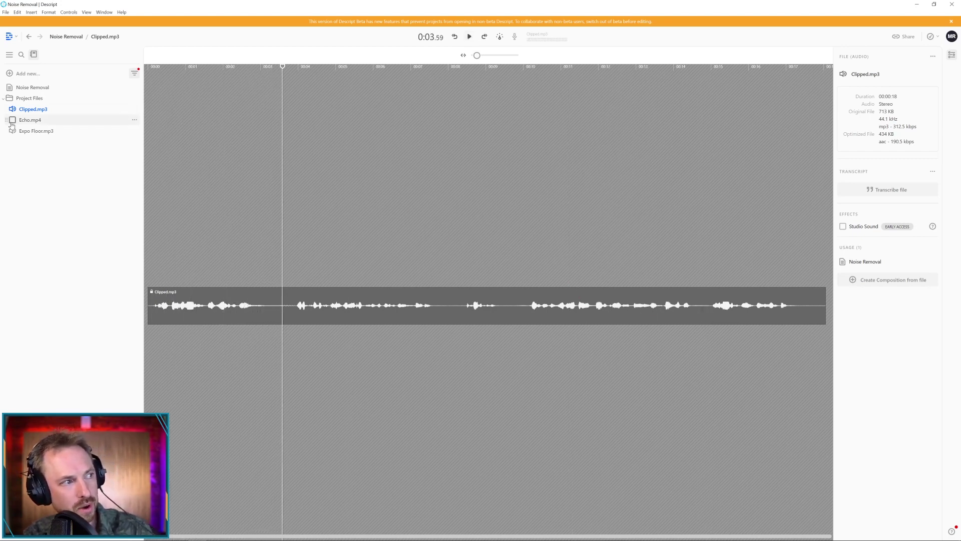
Step: Switch Studio Sound off on Expo Floor.mp3 and Echo.mp4, then return to Clipped.mp3
left_click(29, 120)
left_click(26, 131)
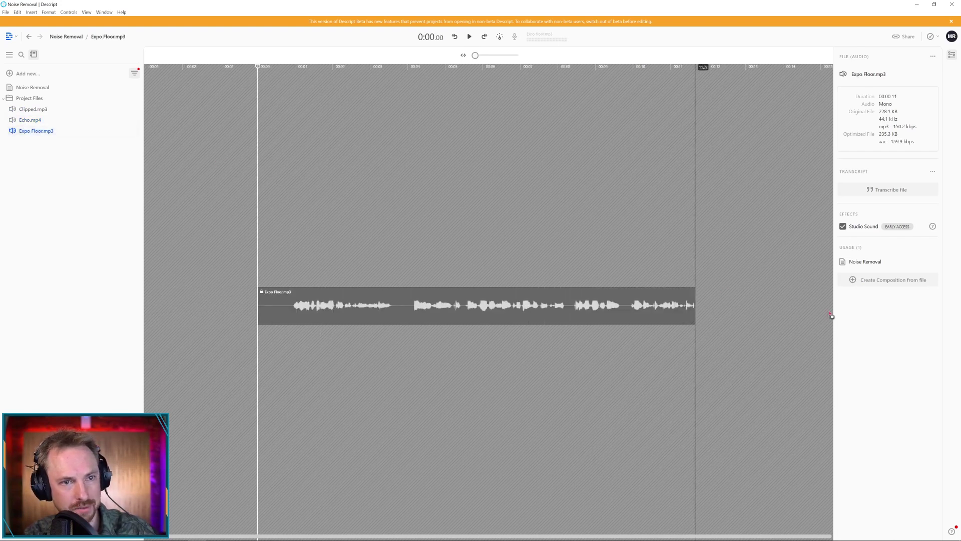
left_click(843, 227)
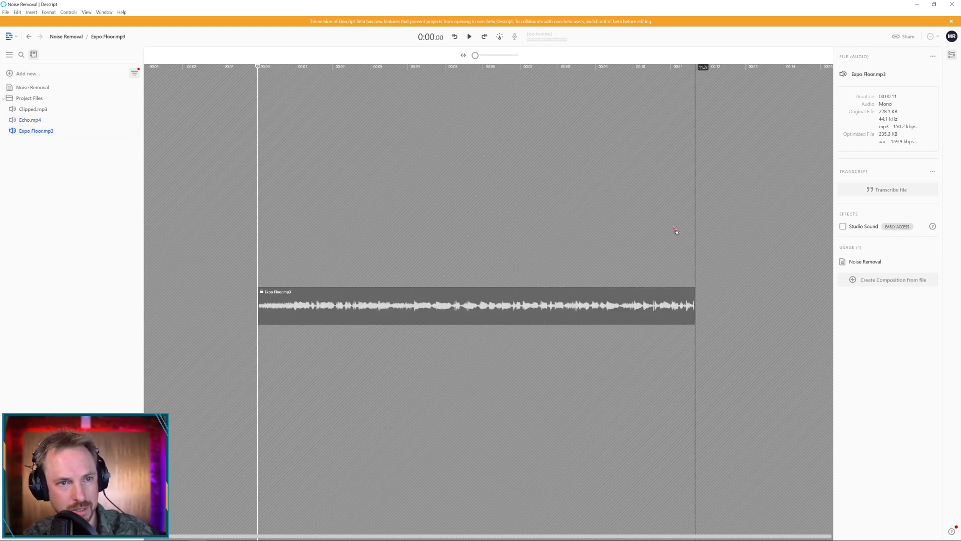
left_click(30, 120)
left_click(844, 227)
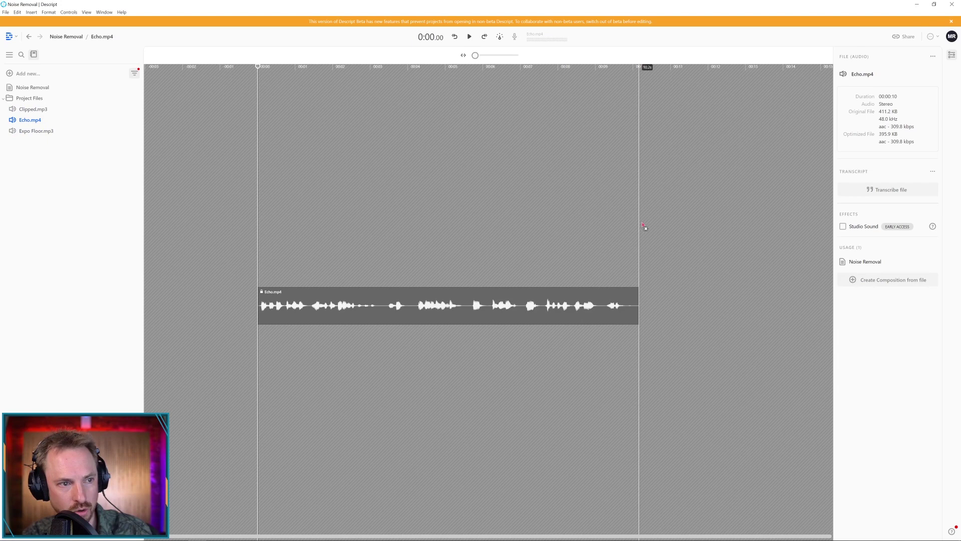
left_click(40, 110)
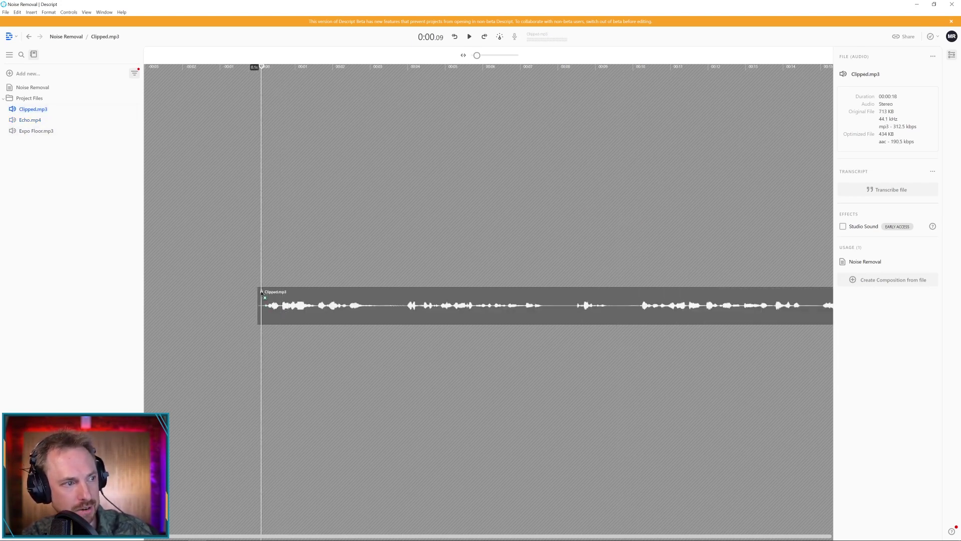
Step: Play Clipped.mp3 raw, enable Studio Sound on it, and replay the cleaned audio
key("space")
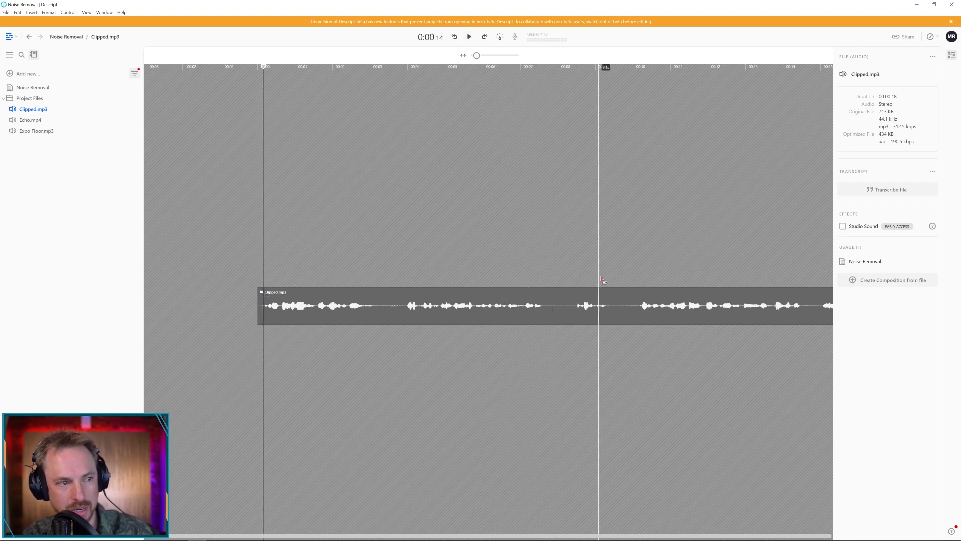
left_click(844, 226)
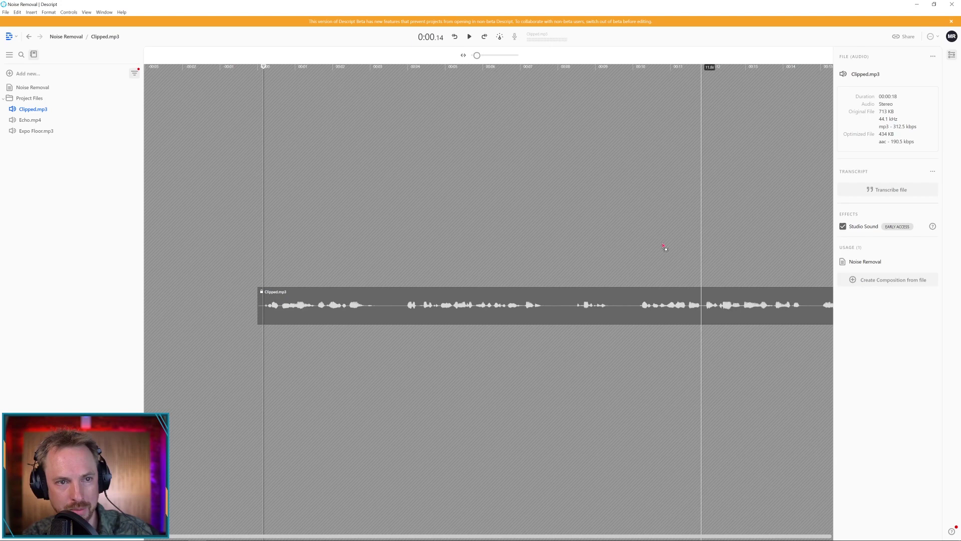
key("space")
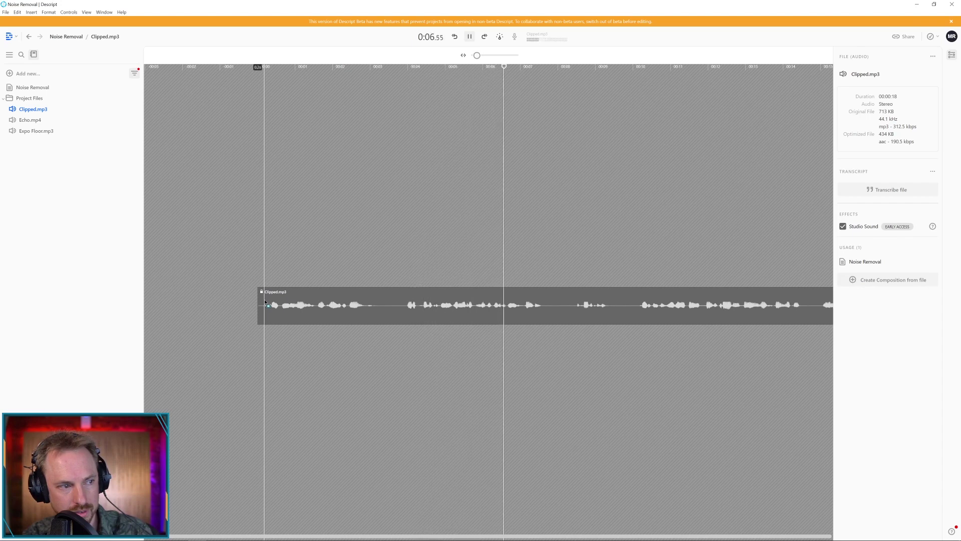
key("space")
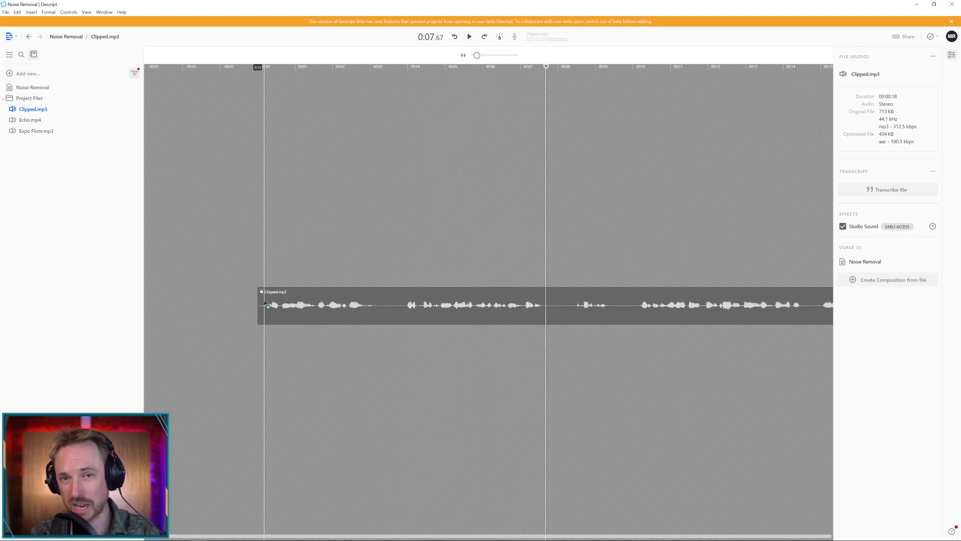
left_click(25, 121)
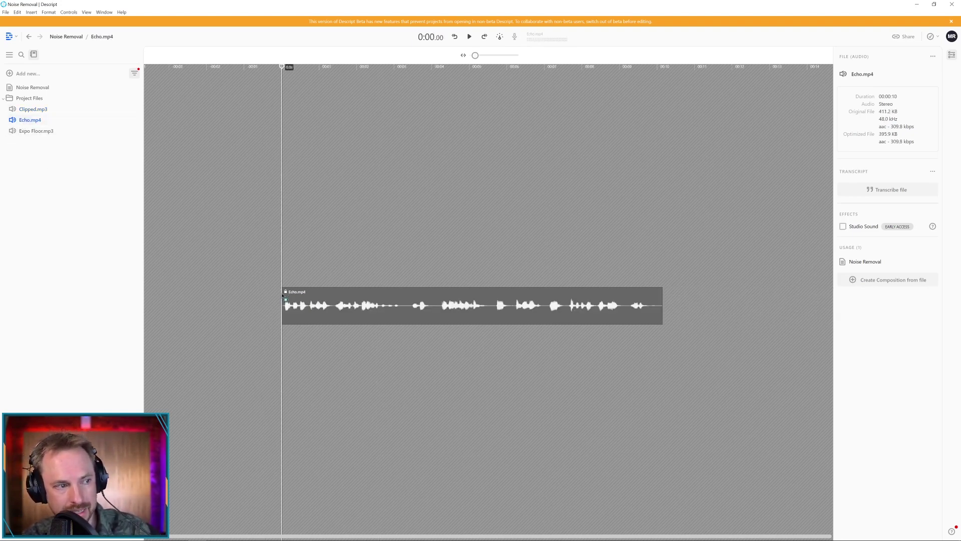
Step: Play Echo.mp4 raw, enable Studio Sound, then replay it from the start cleaned
key("space")
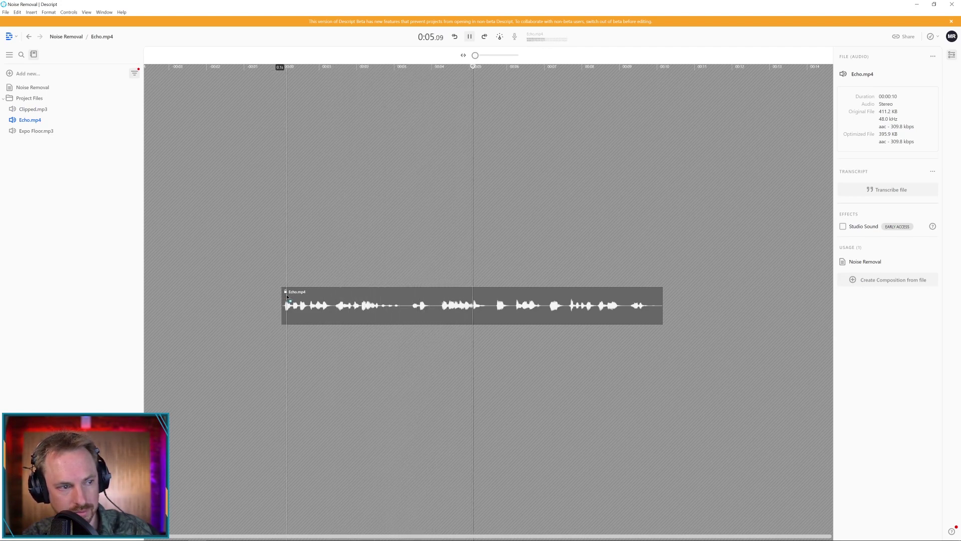
key("space")
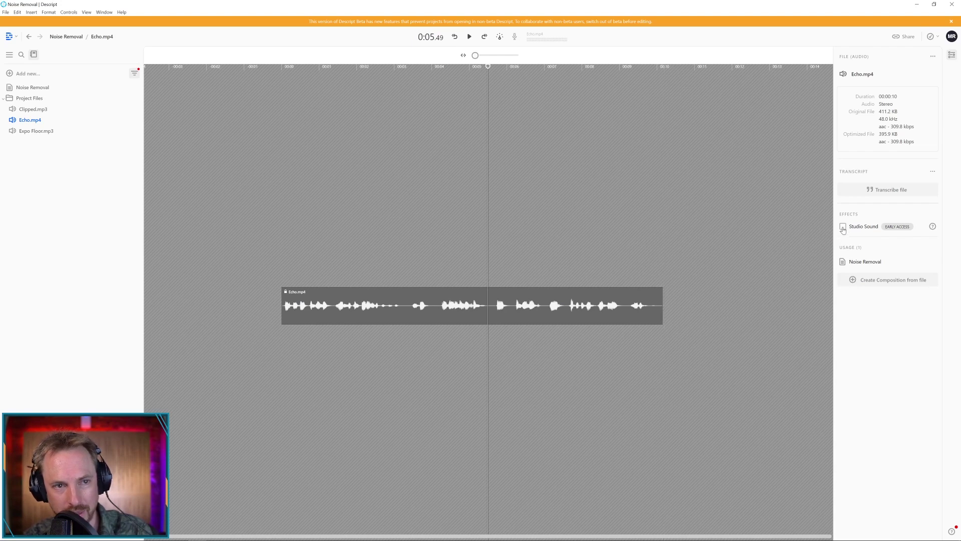
left_click(843, 228)
left_click(286, 301)
key("space")
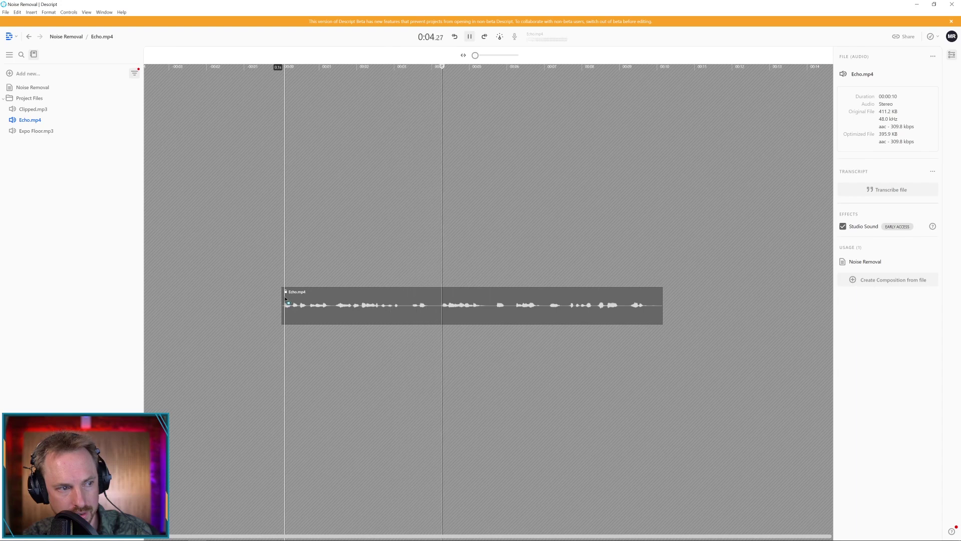
key("space")
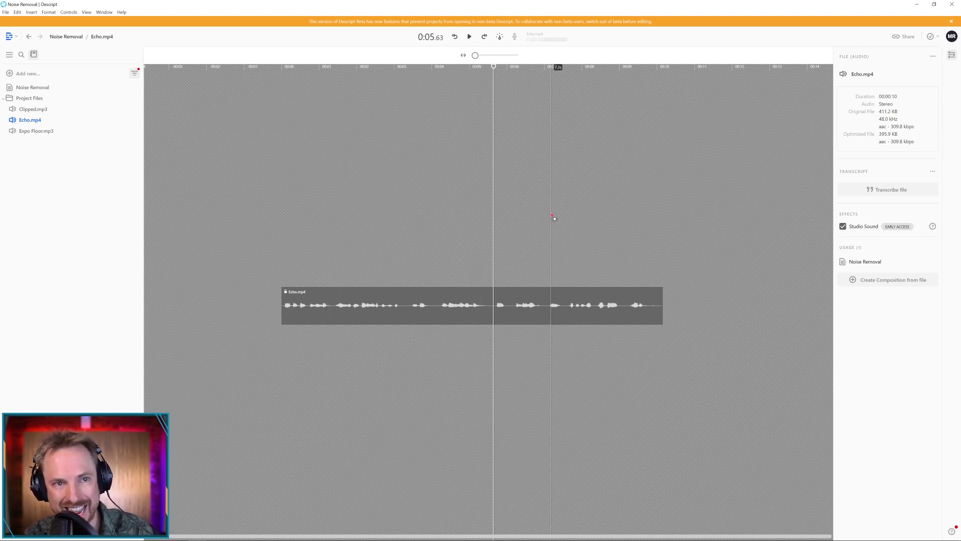
Step: Open Expo Floor.mp3 and listen to its raw audio from the start
left_click(40, 133)
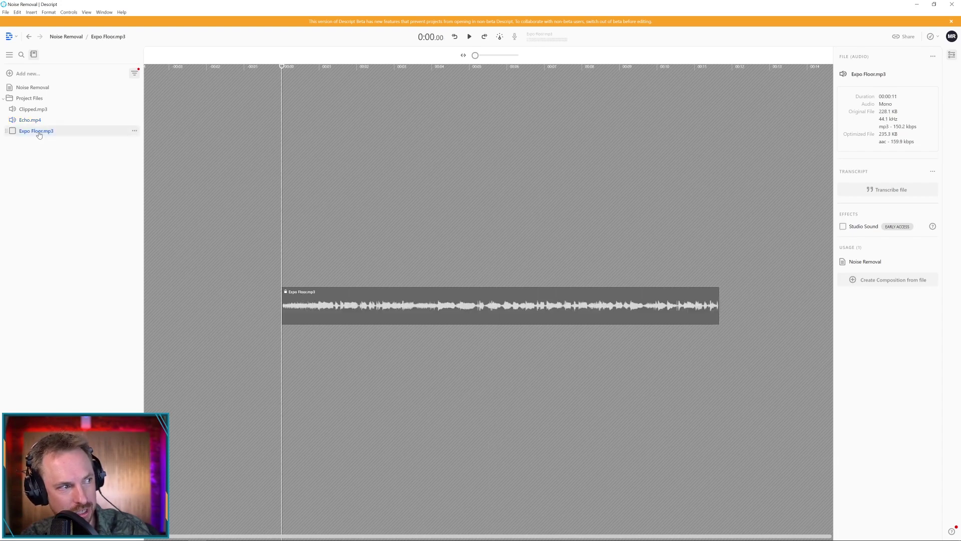
left_click(376, 299)
key("space")
left_click(287, 299)
key("space")
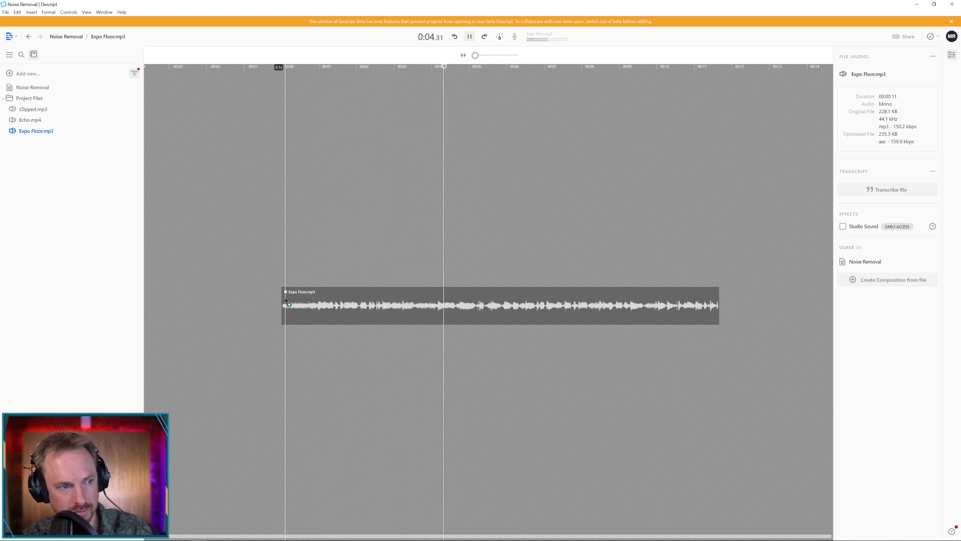
key("space")
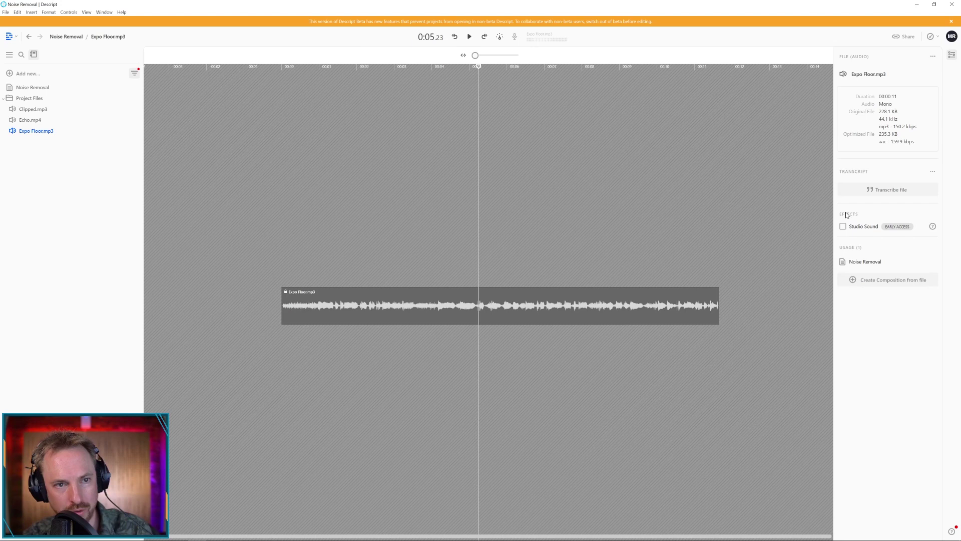
Step: Enable Studio Sound on Expo Floor.mp3, comparing cleaned and raw playback before leaving it on
left_click(843, 226)
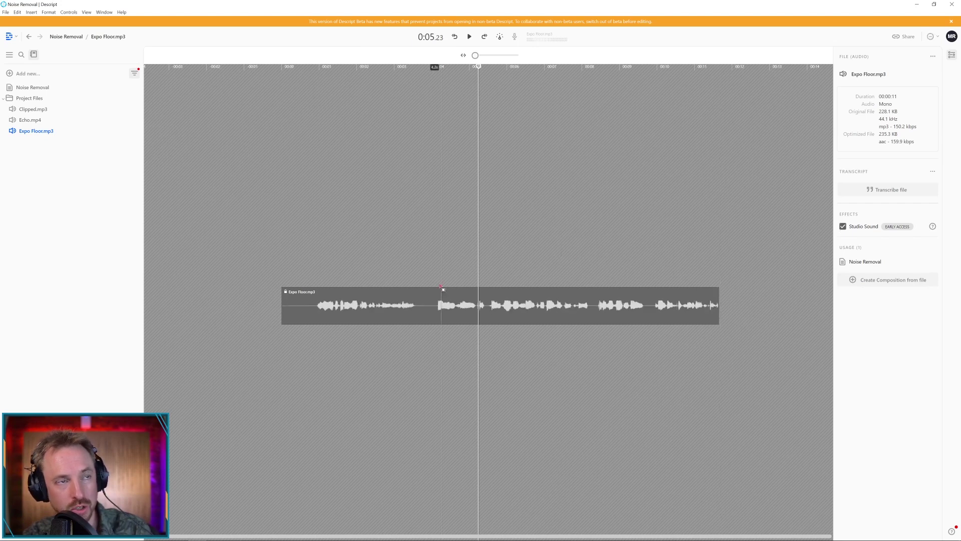
left_click(289, 308)
key("space")
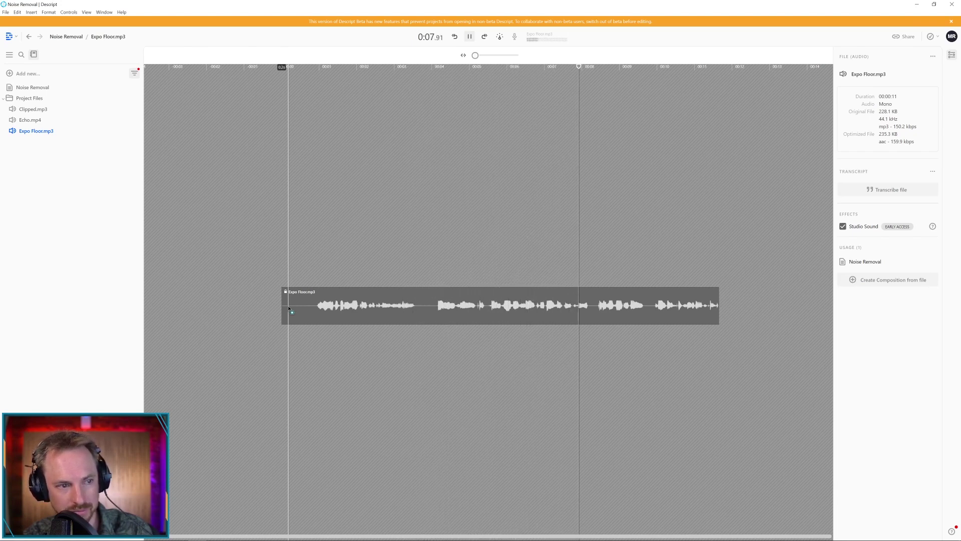
key("space")
left_click(843, 226)
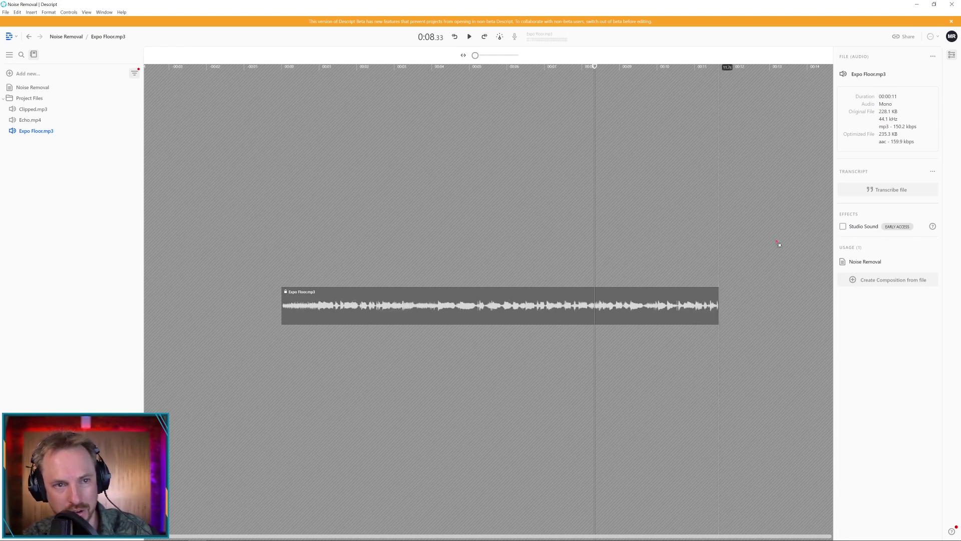
left_click(289, 316)
key("space")
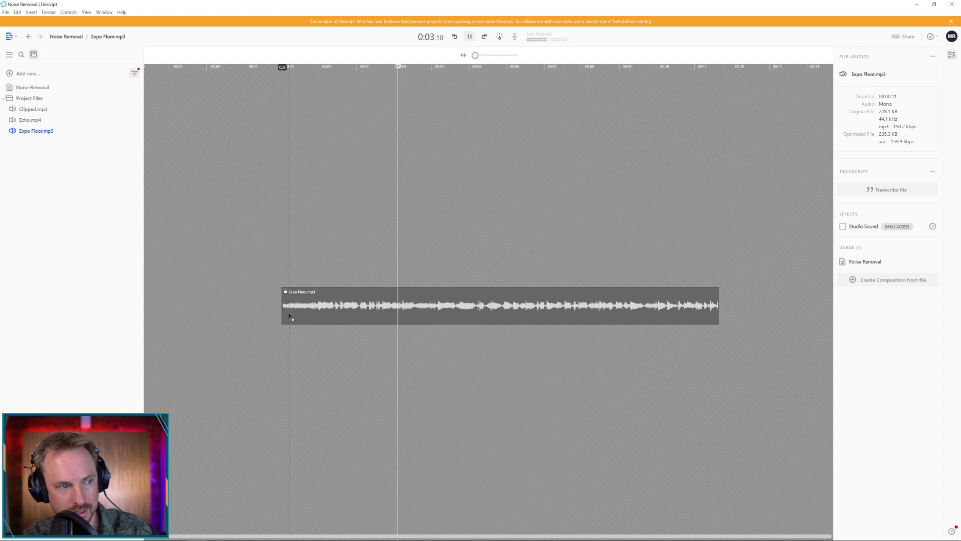
left_click(843, 226)
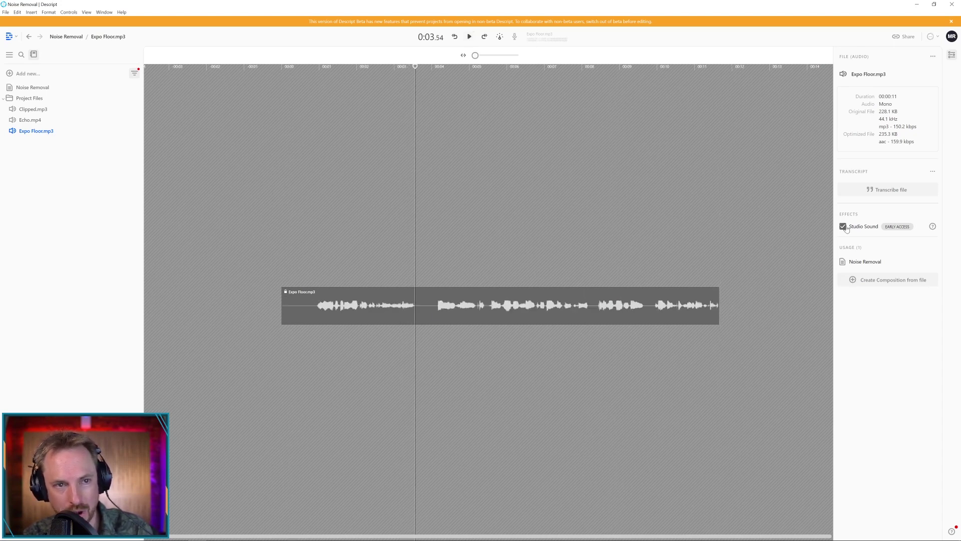
left_click(293, 317)
key("space")
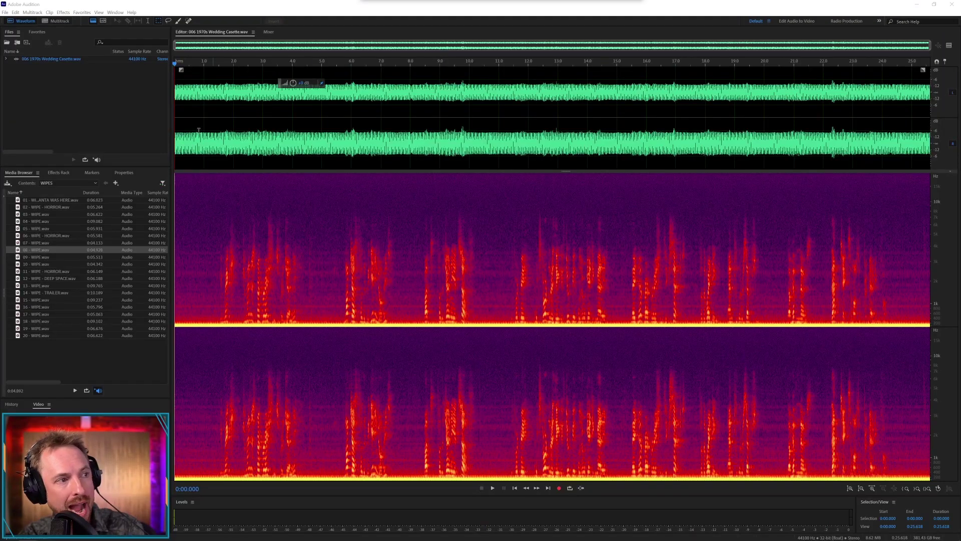
Step: Play the 1970s wedding cassette from about 0.7 s, then set the start to 0:00.636
left_click(195, 130)
key("space")
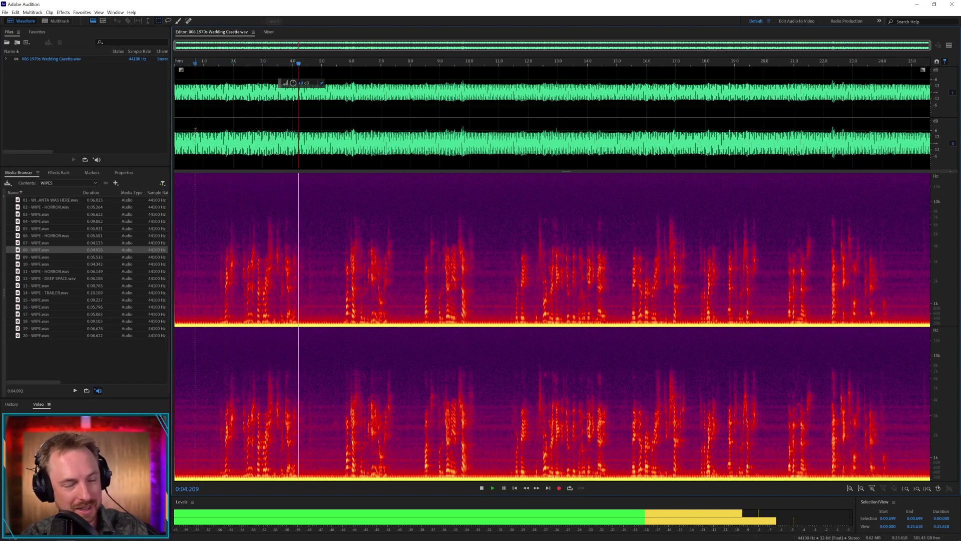
key("space")
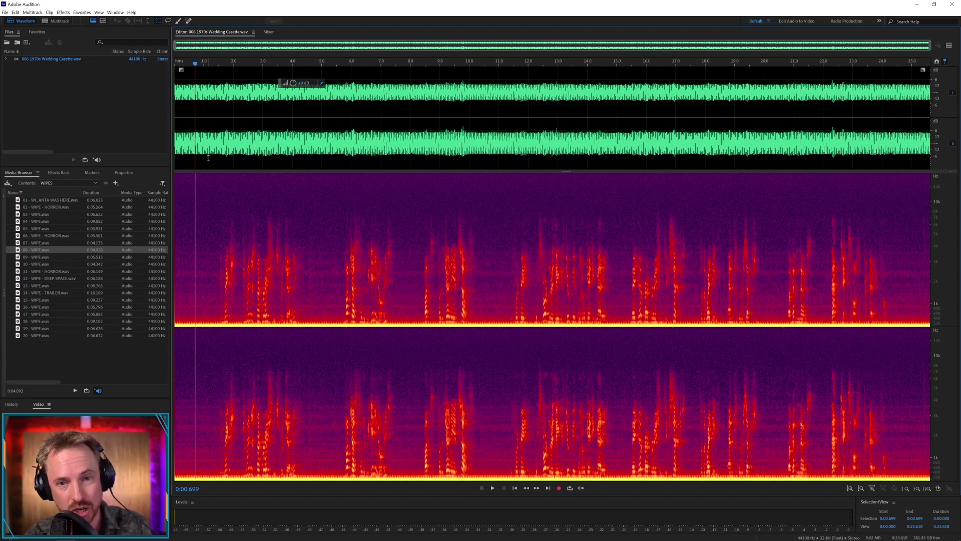
left_click(193, 154)
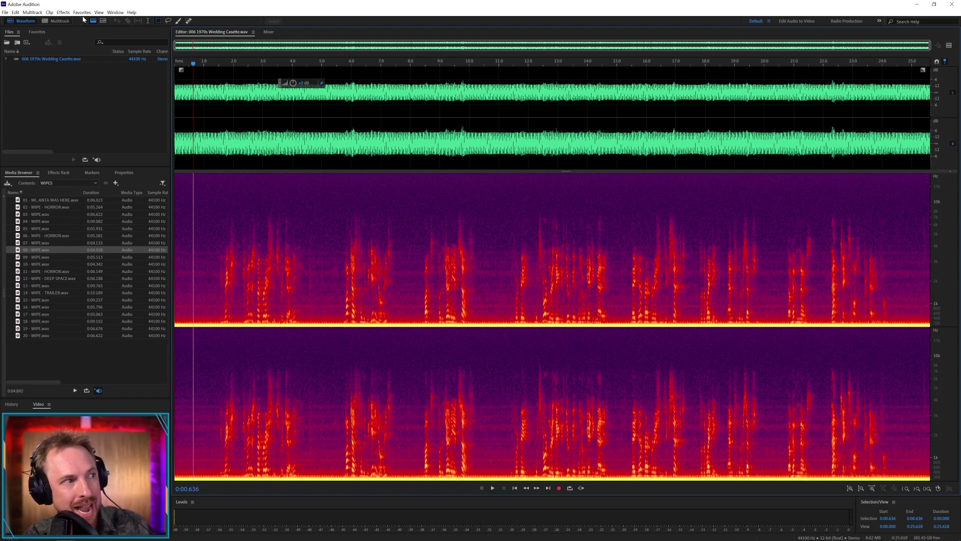
Step: In the Parametric Equalizer, raise the high-pass cutoff from 88 Hz to about 277 Hz while previewing
left_click(67, 14)
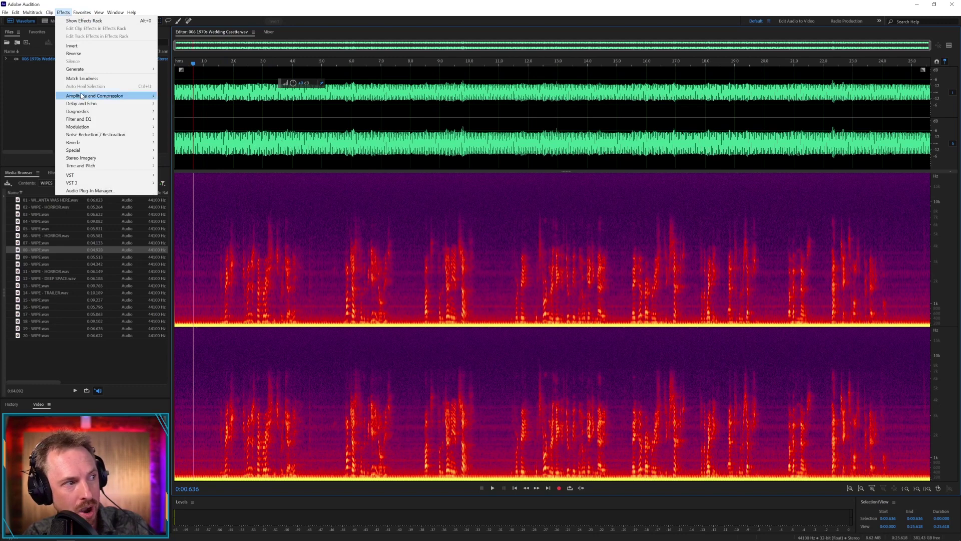
mouse_move(85, 98)
mouse_move(83, 119)
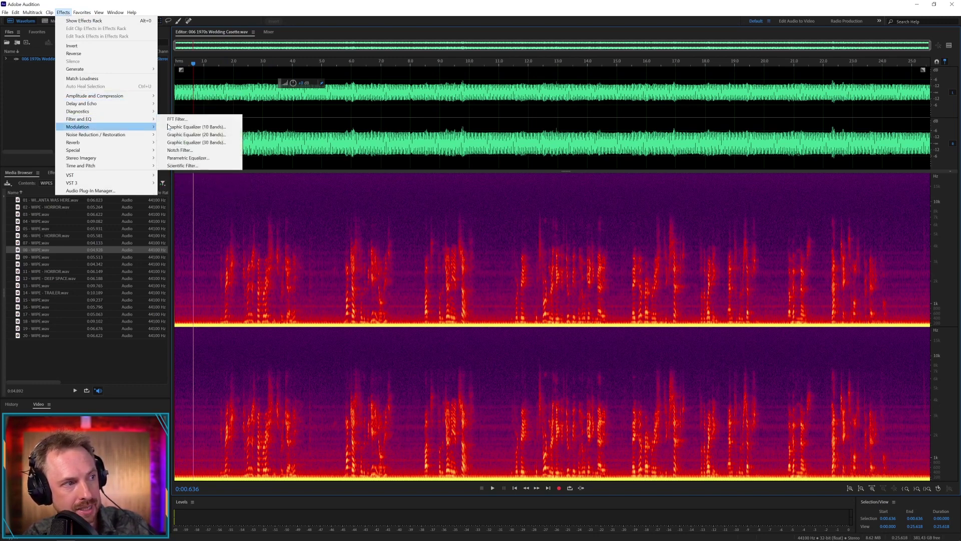
left_click(184, 159)
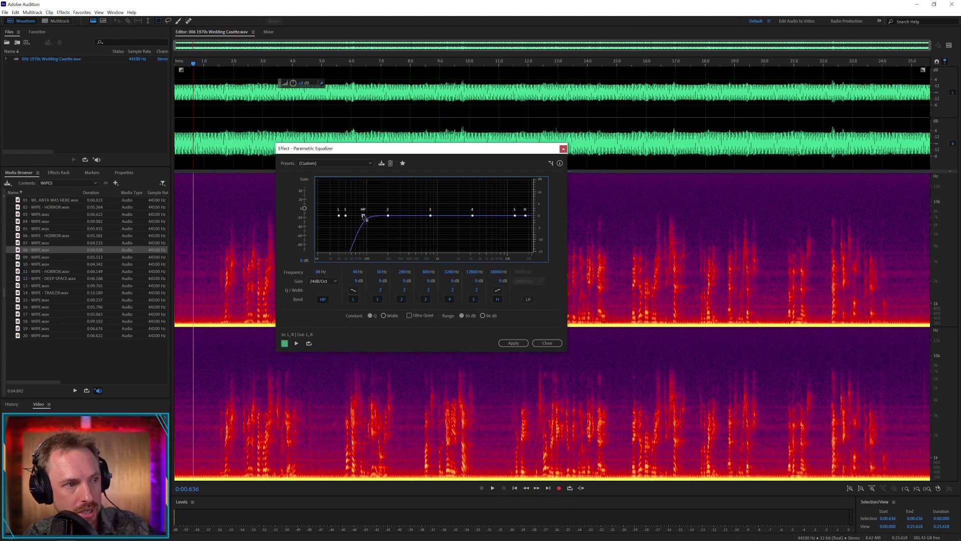
left_click_drag(364, 217, 365, 215)
key("space")
left_click(551, 163)
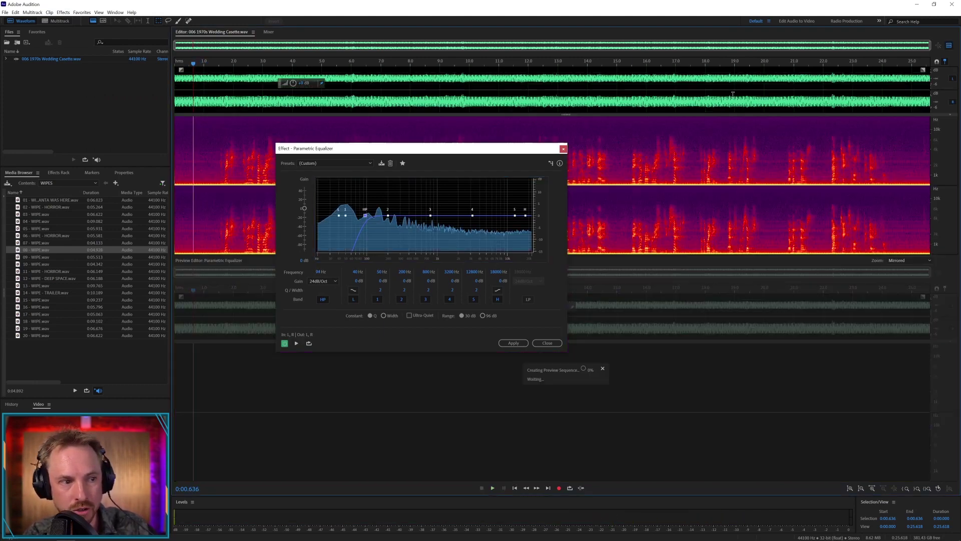
left_click_drag(366, 218, 386, 221)
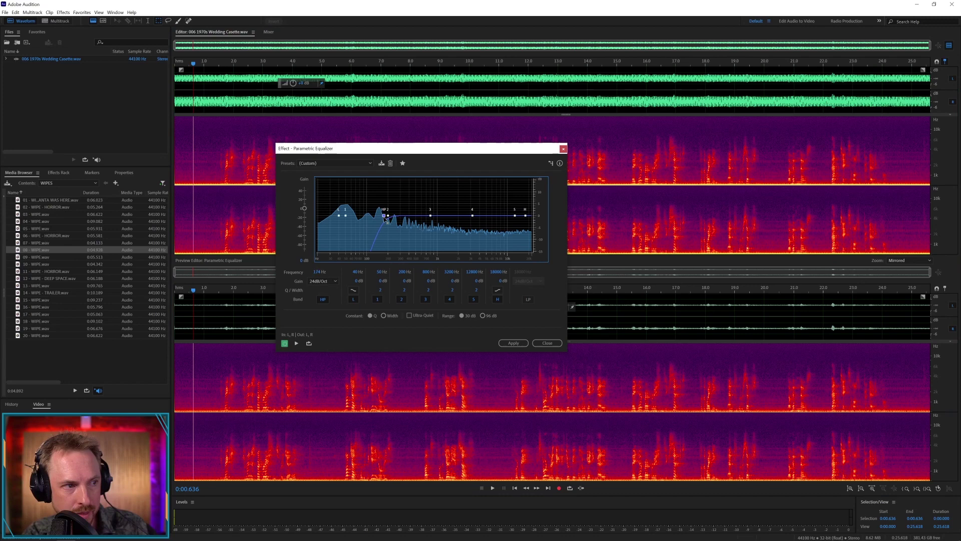
key("space")
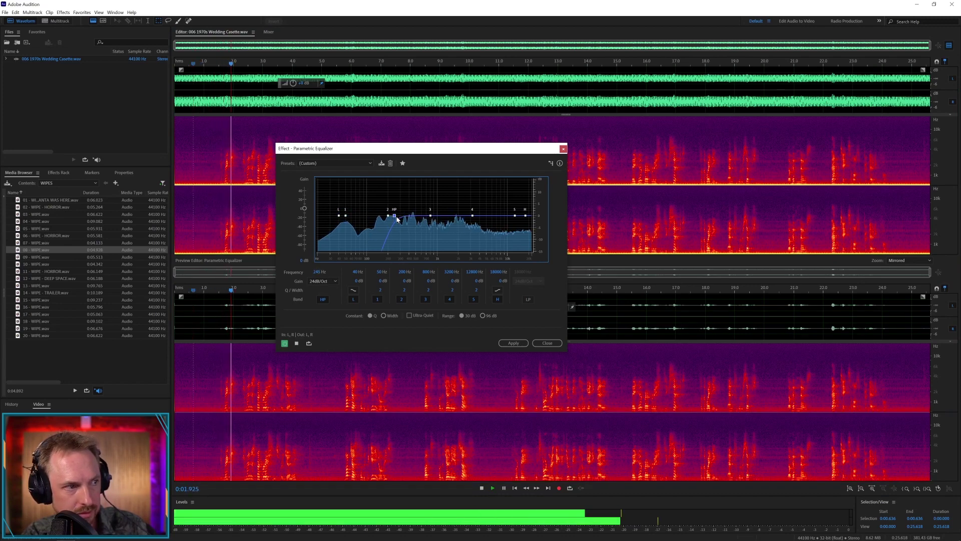
left_click_drag(398, 219, 399, 219)
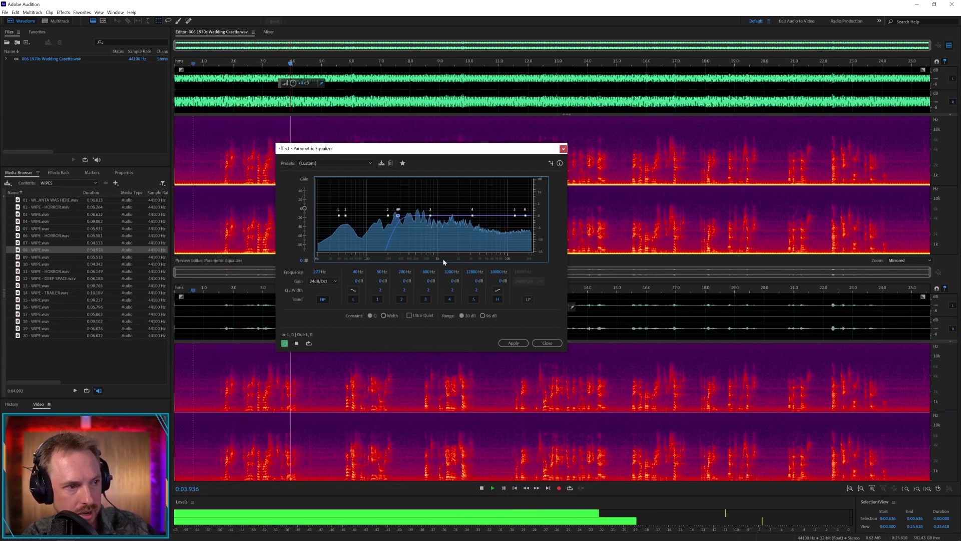
key("space")
Step: Apply the EQ, normalize the cassette with the saved favourite, and listen to the louder result
left_click(513, 343)
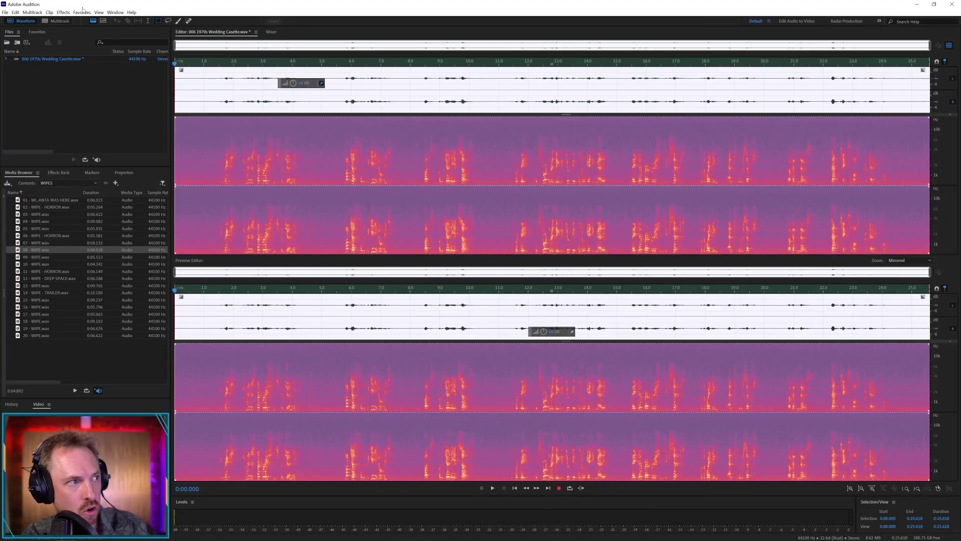
left_click(82, 12)
left_click(105, 107)
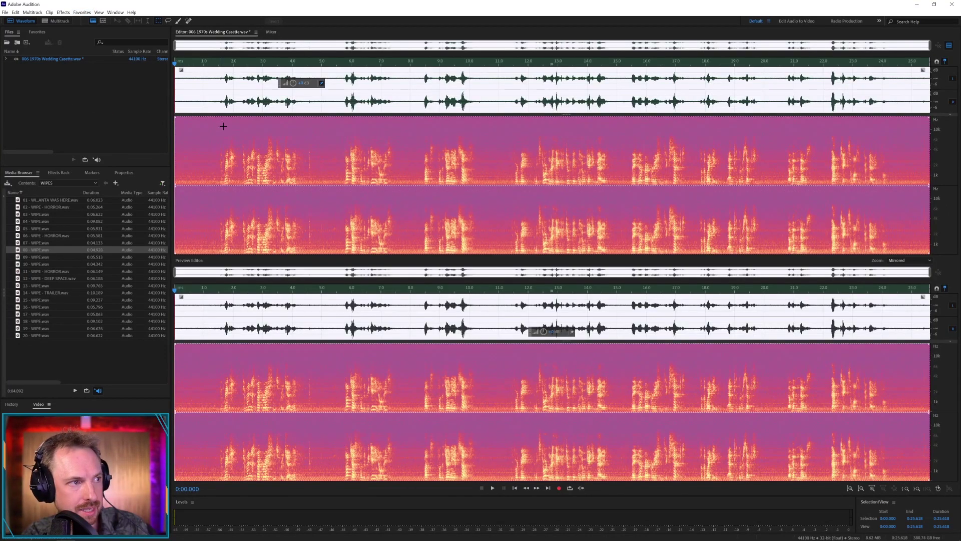
left_click(218, 127)
key("space")
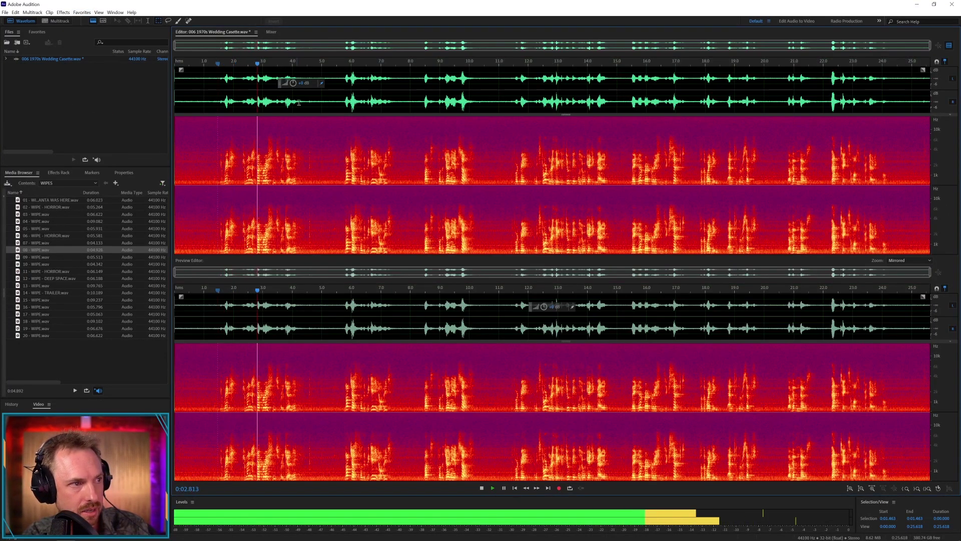
key("space")
Step: Capture a noise print from the opening 0.267–1.438 s silence and open Noise Reduction (process)
left_click_drag(216, 96, 182, 95)
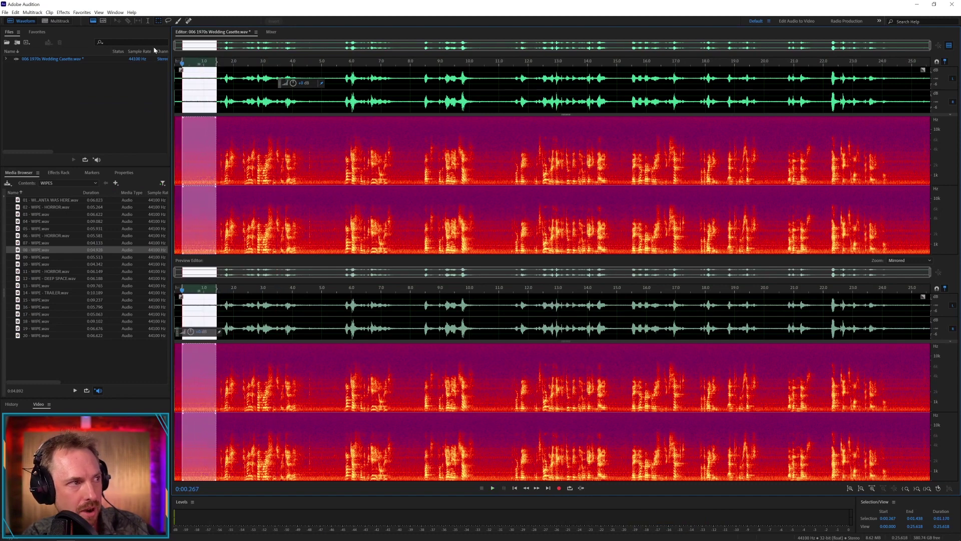
left_click(62, 12)
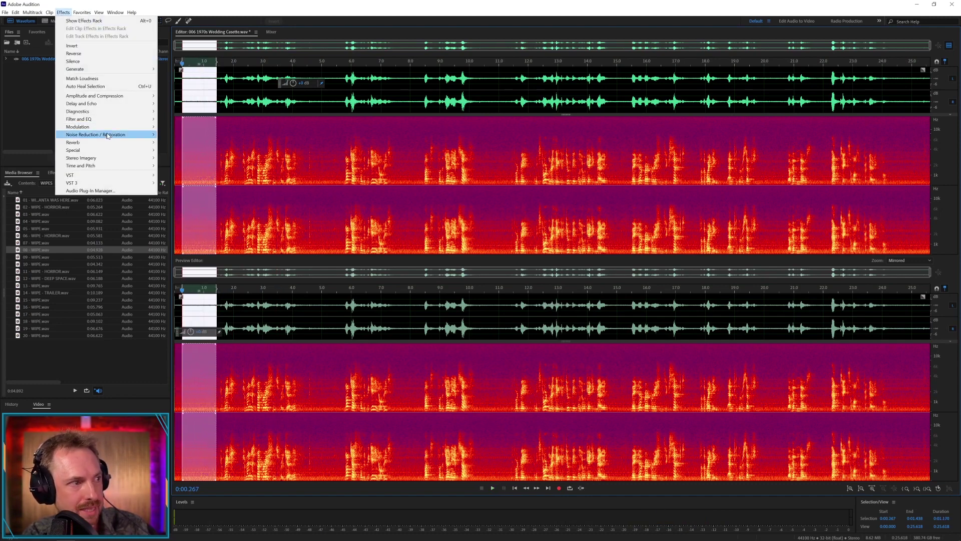
mouse_move(107, 134)
left_click(175, 136)
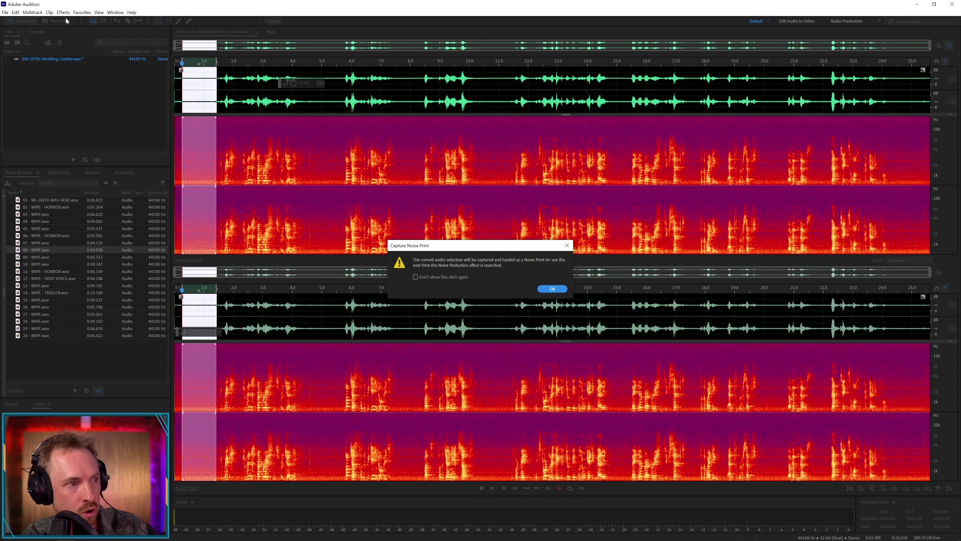
left_click(552, 289)
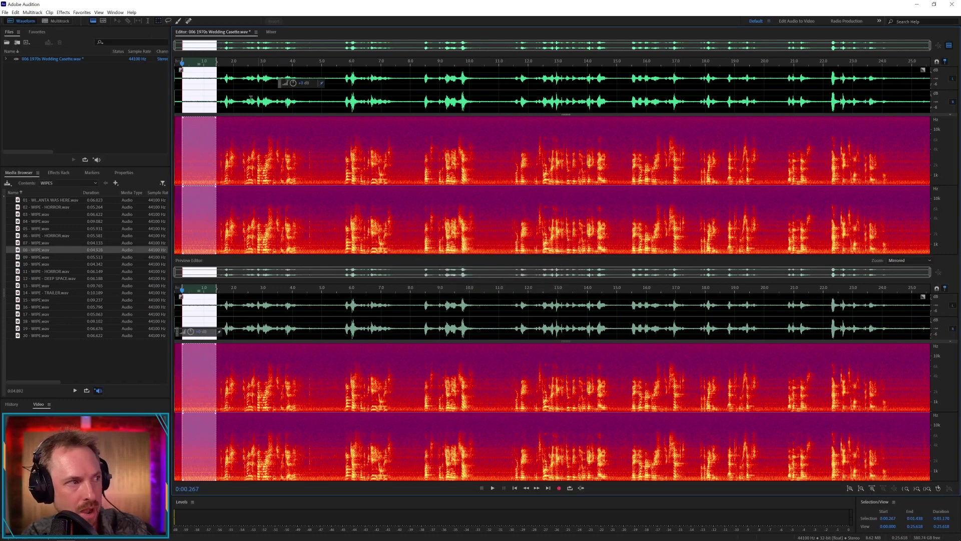
left_click(63, 12)
mouse_move(108, 132)
left_click(179, 143)
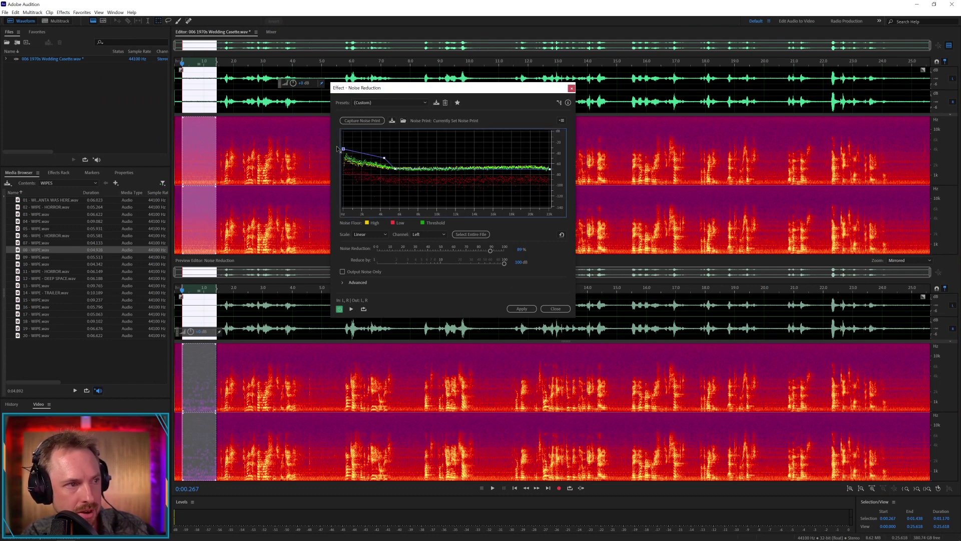
Step: Preview noise reduction, compare 77% against 85%, and apply 85% to the whole cassette
key("space")
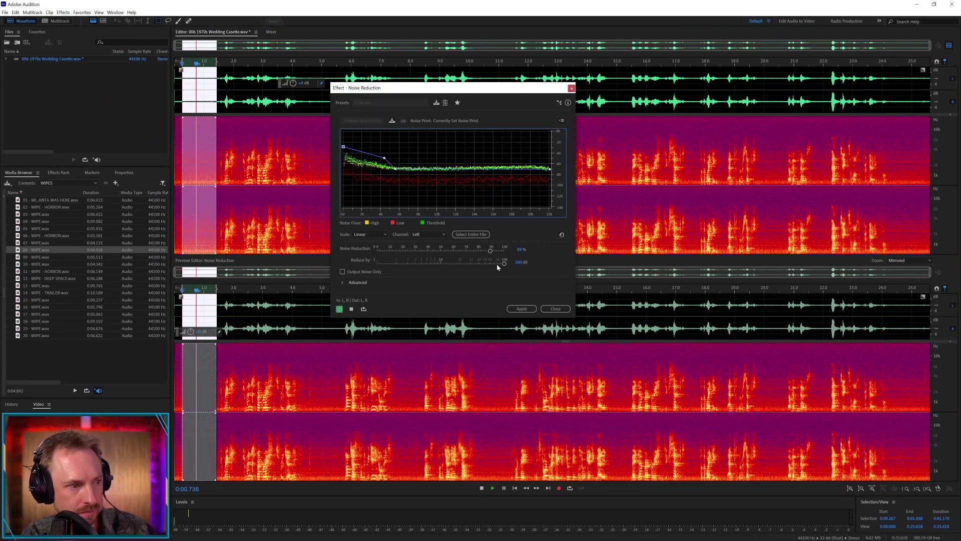
left_click(210, 97)
key("space")
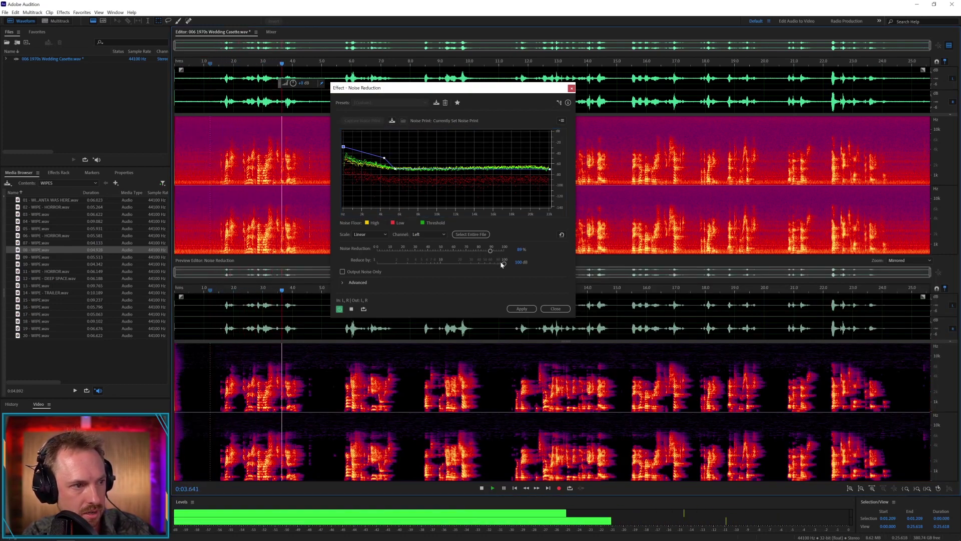
key("space")
left_click_drag(487, 252, 476, 251)
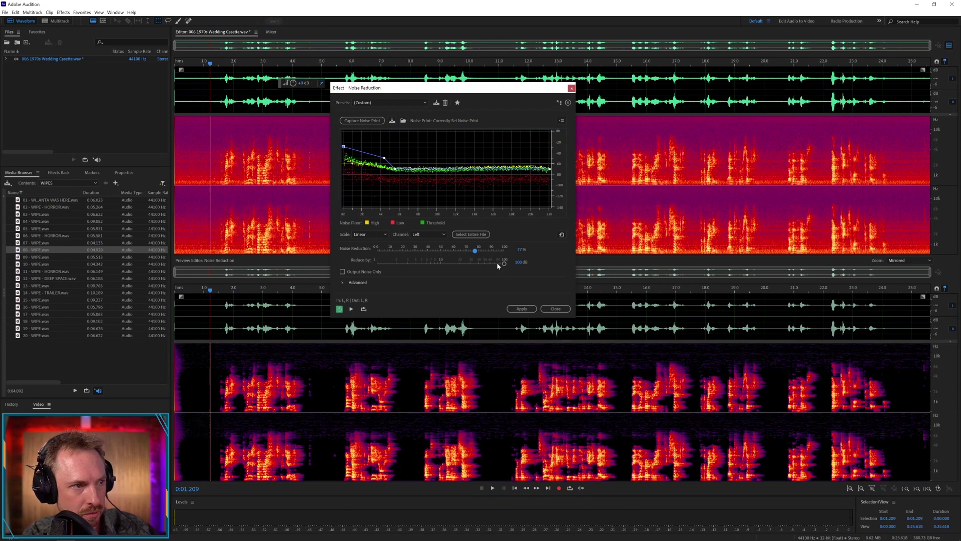
key("space")
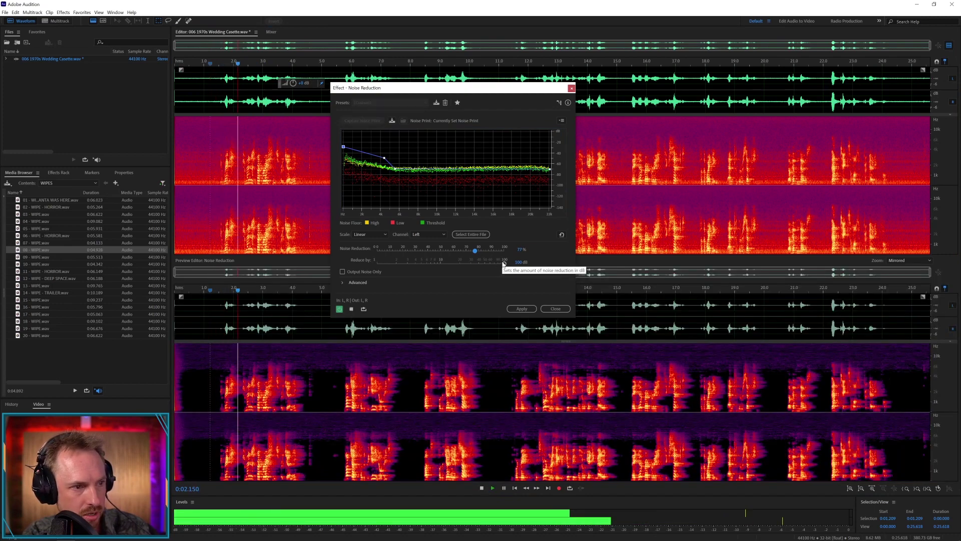
left_click_drag(475, 251, 485, 250)
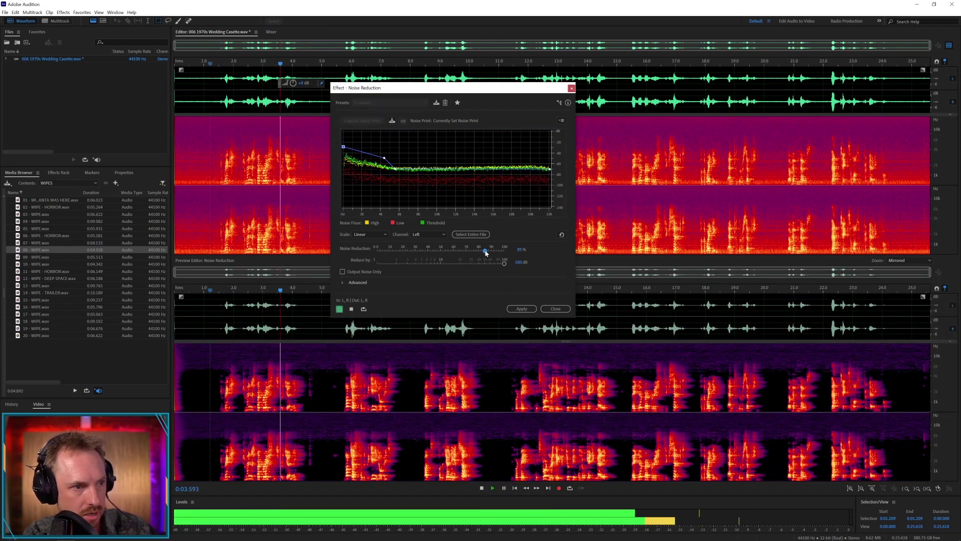
left_click(515, 310)
left_click(82, 12)
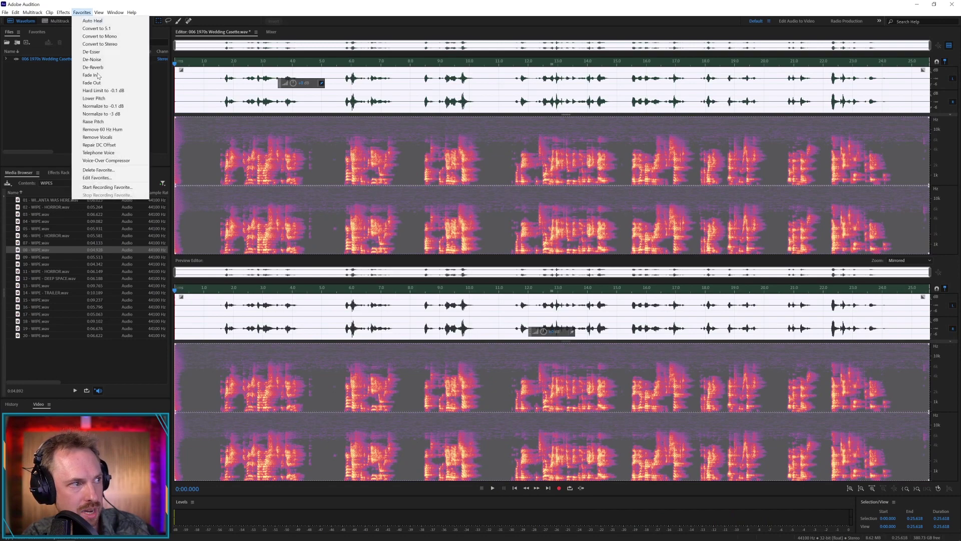
Step: Normalize the cassette to 0 dB and delete its first 1.285 seconds
left_click(112, 113)
left_click_drag(175, 90, 213, 90)
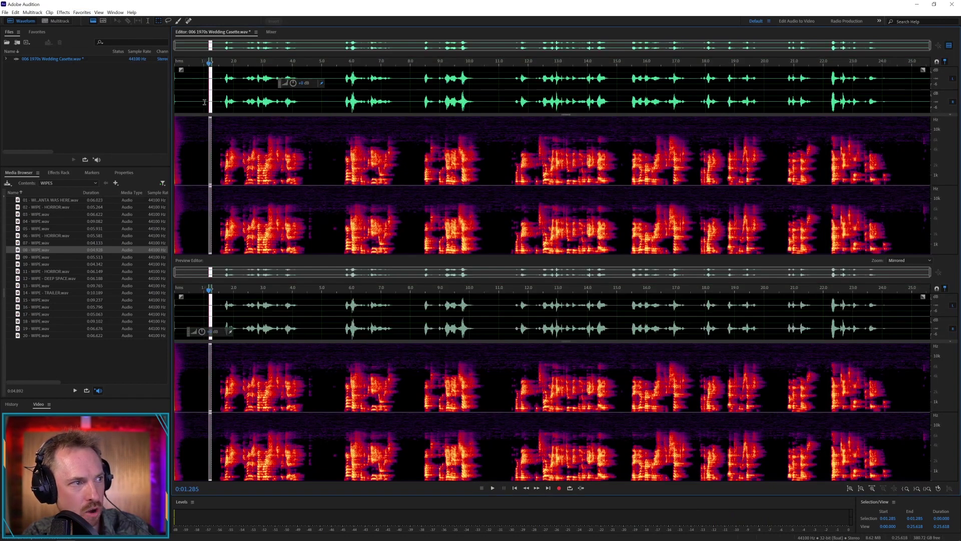
key("Delete")
Step: Play back the trimmed audio from about 4.56 s and save it as Wedding clean up.wav
left_click(316, 102)
key("space")
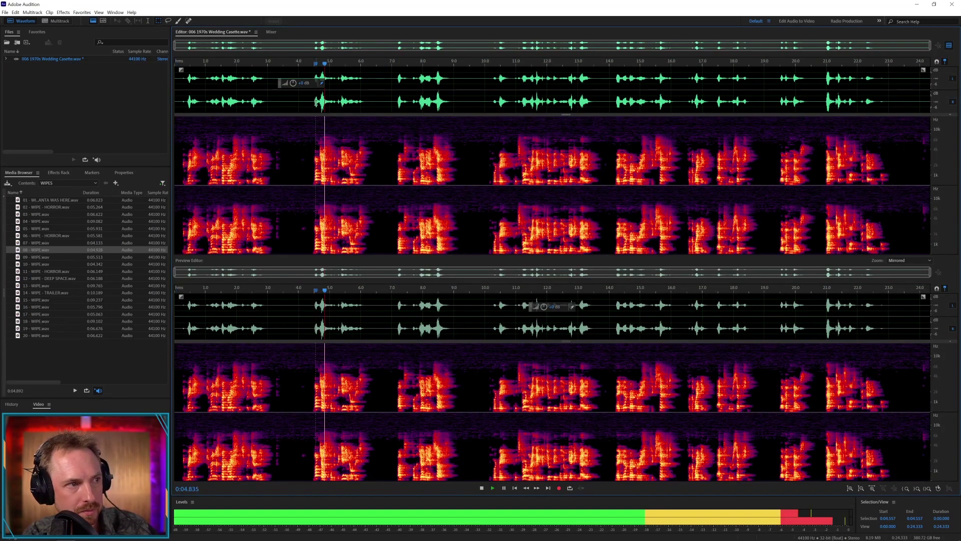
key("space")
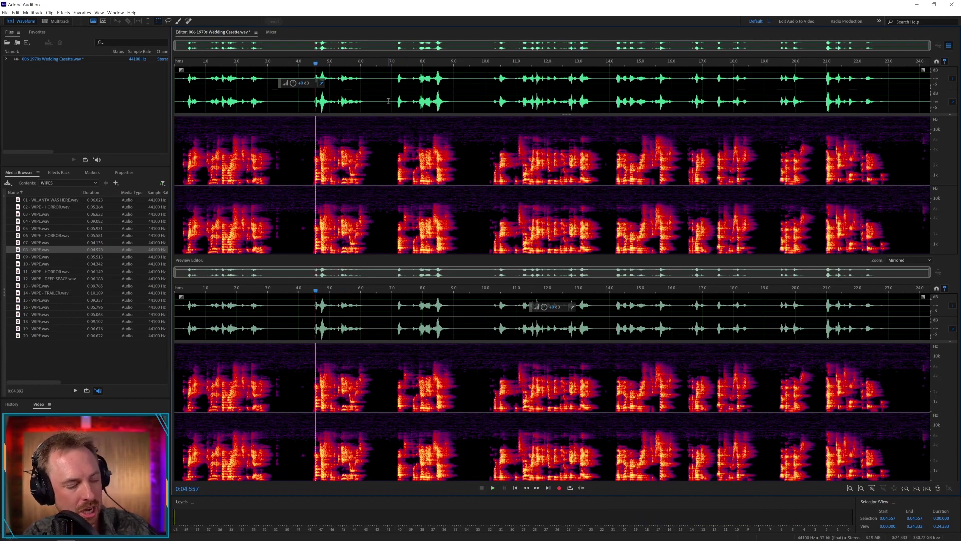
key("ctrl+shift+s")
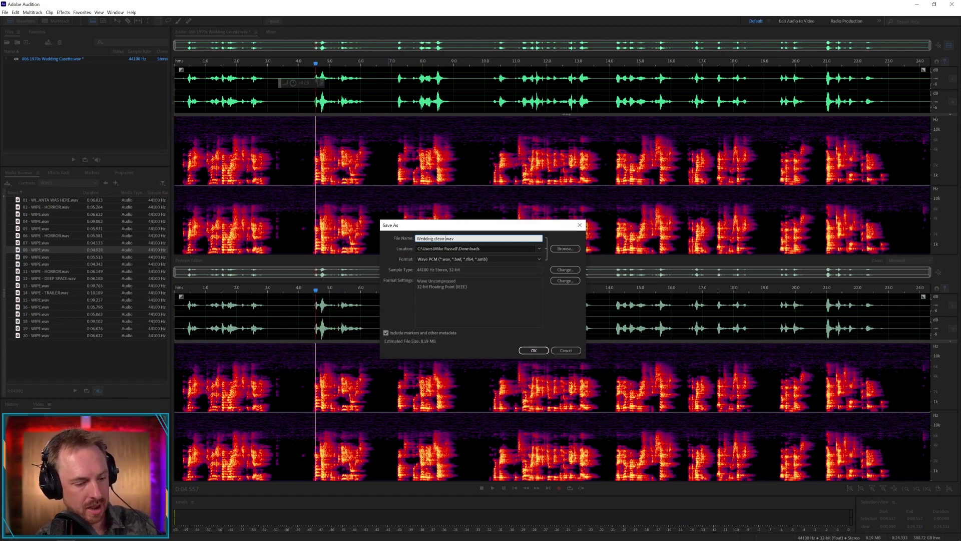
key("Return")
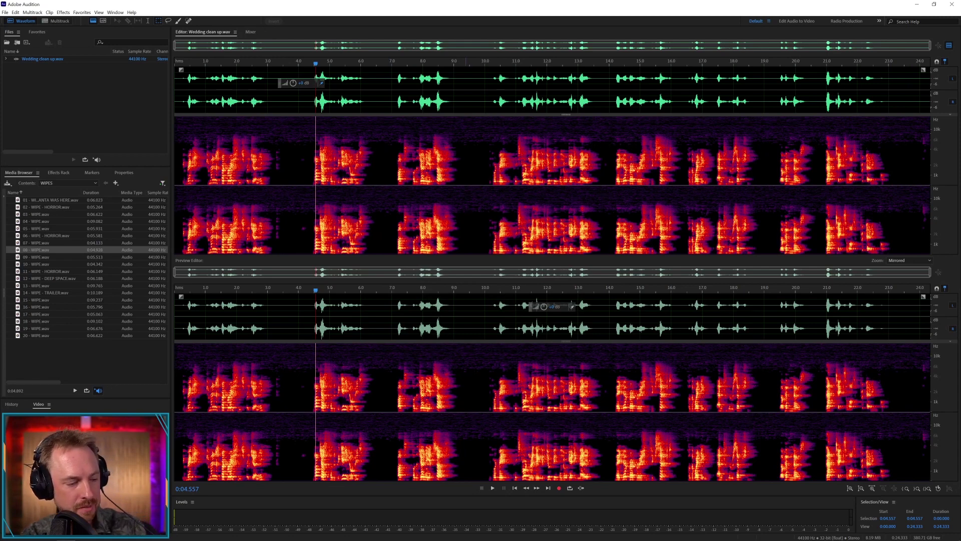
Step: Import Wedding clean up.wav, Echo, Expo Floor and Clipped from Downloads into the Noise Removal composition
key("alt+Tab")
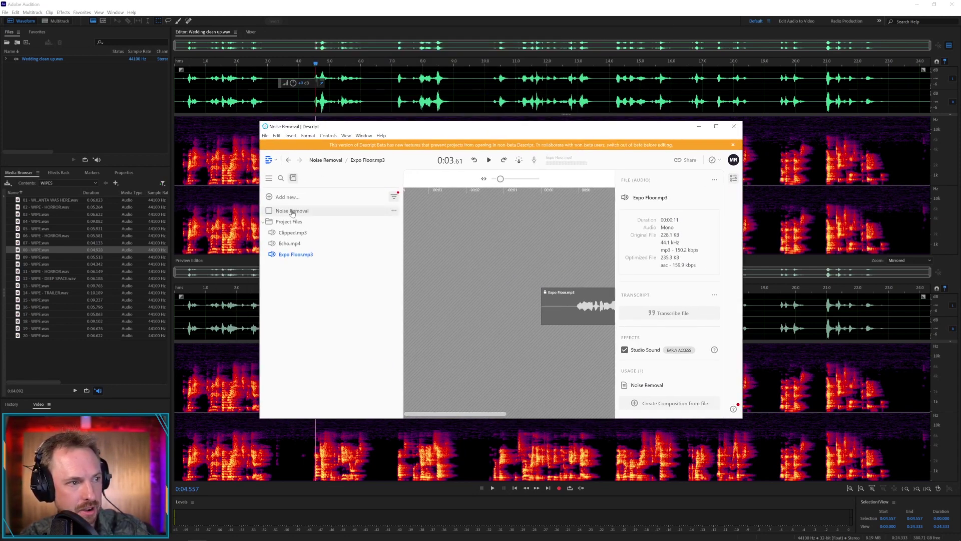
left_click(293, 211)
left_click(459, 178)
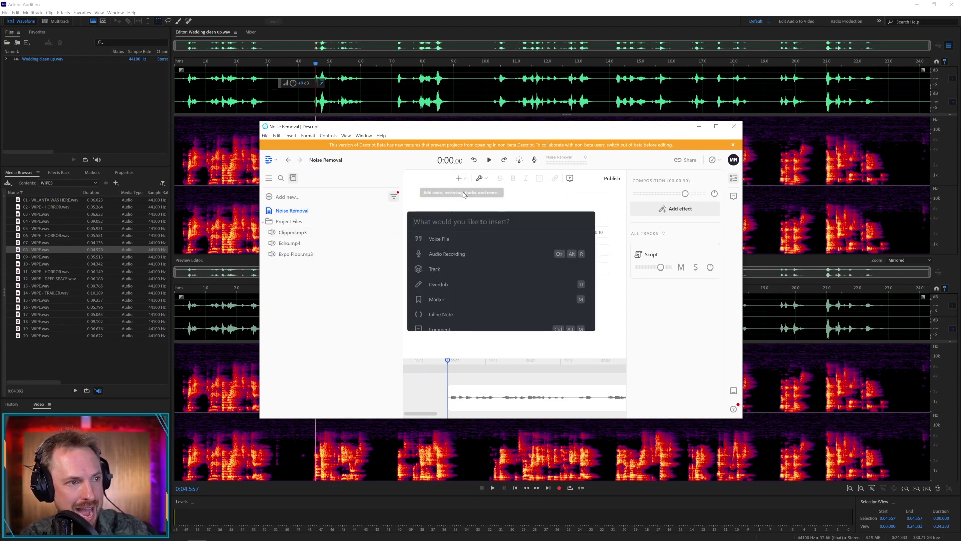
left_click(443, 238)
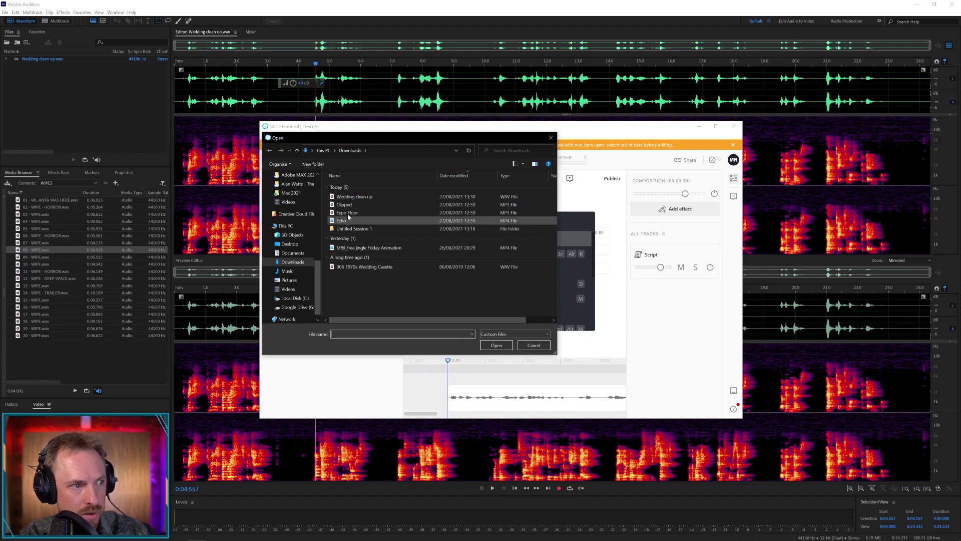
left_click_drag(348, 215, 351, 195)
key("Return")
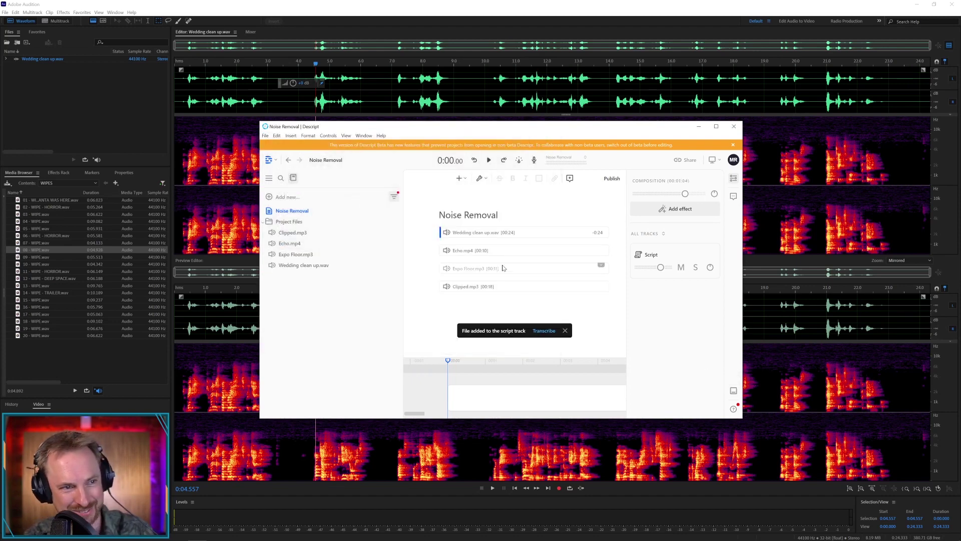
Step: Open Wedding clean up.wav from Project Files and tick its Studio Sound effect
left_click(305, 264)
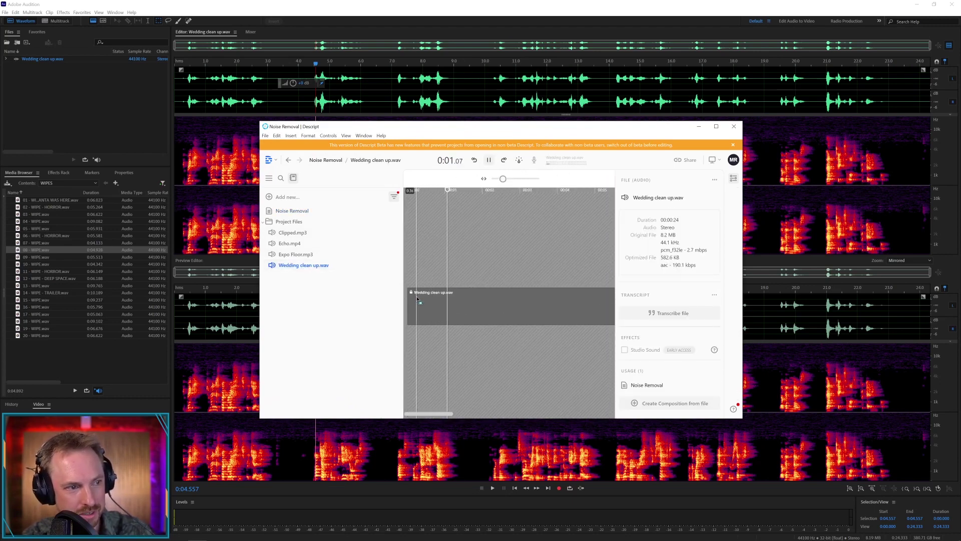
key("space")
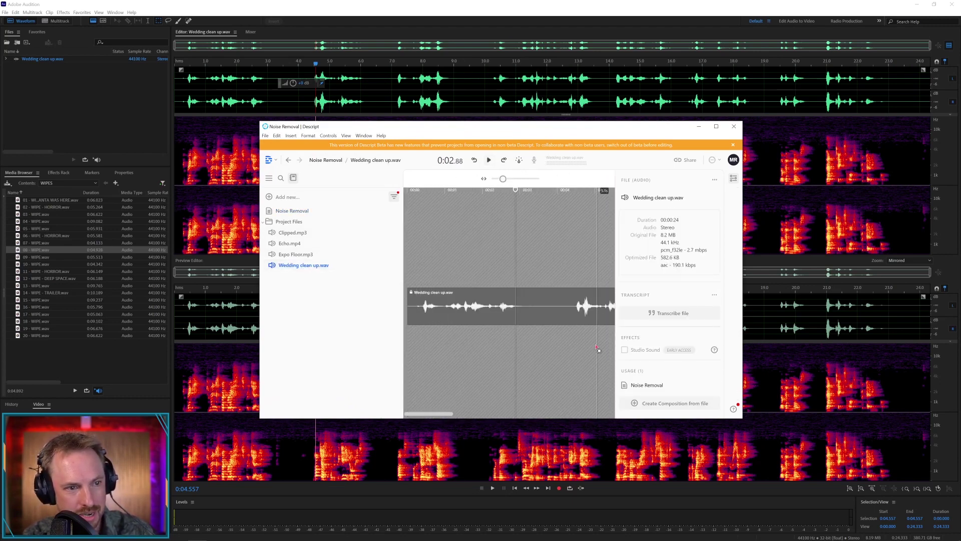
left_click(625, 350)
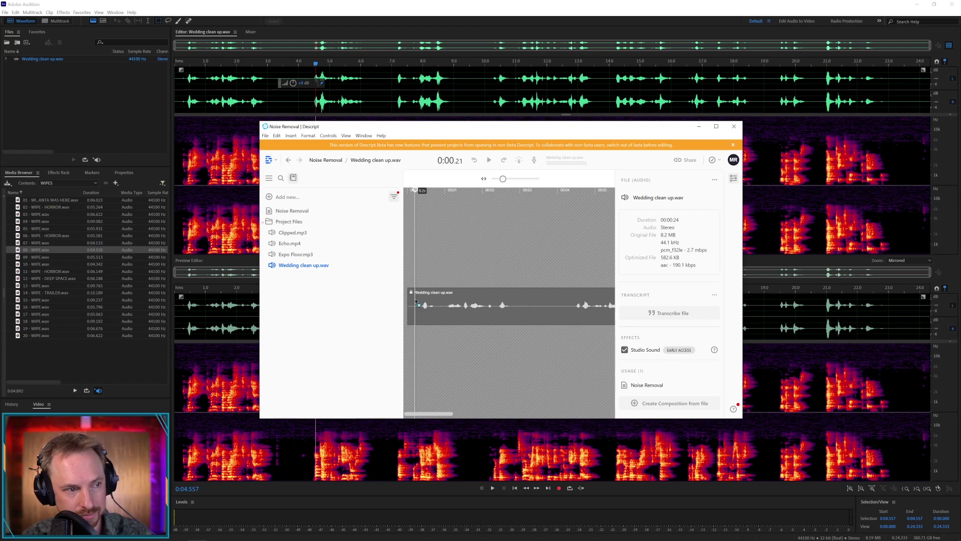
key("space")
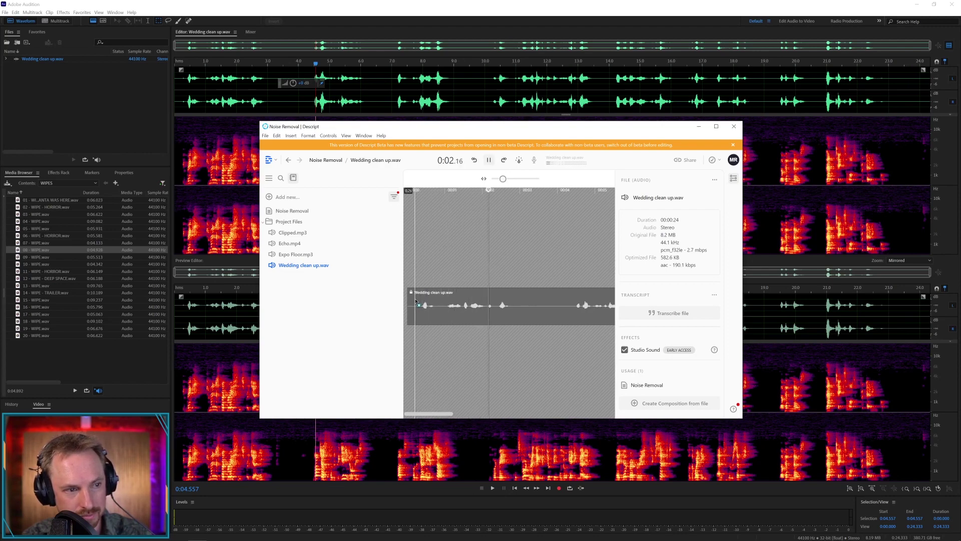